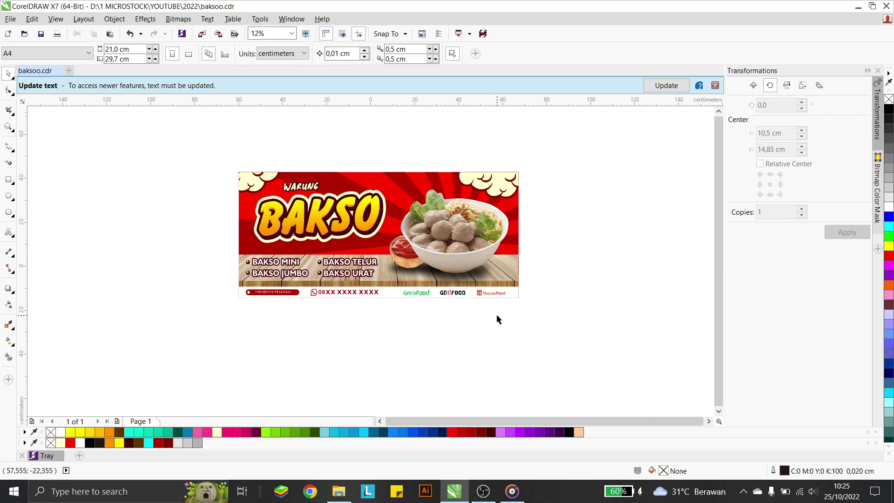
Step: Select the whole grouped banner and resize it proportionally to a width of 100 cm
left_click_drag(193, 147, 566, 344)
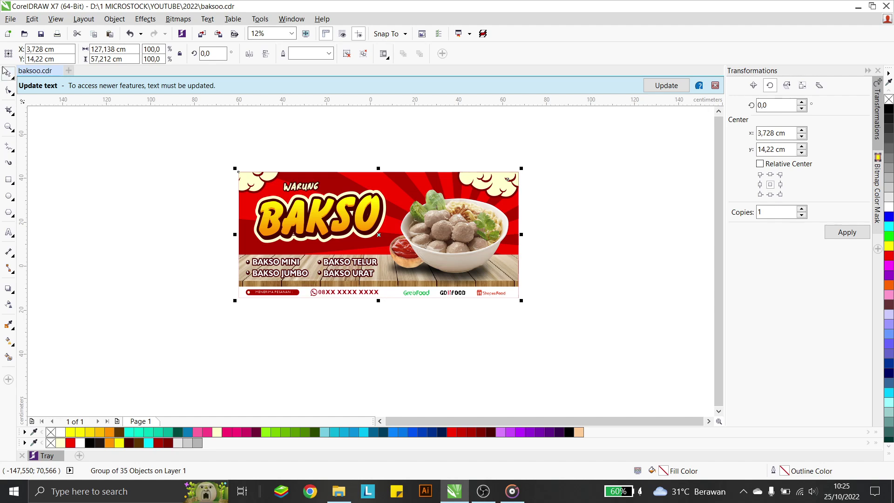
left_click_drag(154, 129, 529, 314)
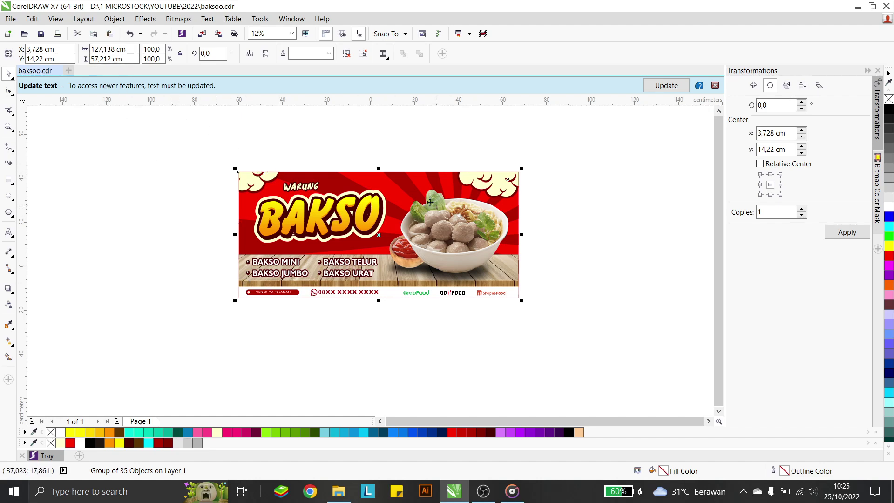
left_click(179, 54)
left_click(139, 49)
type("1900")
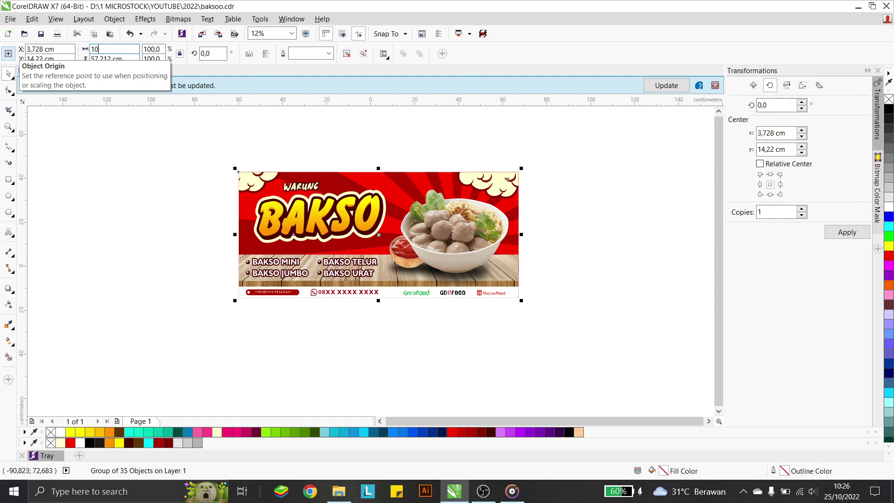
key("Return")
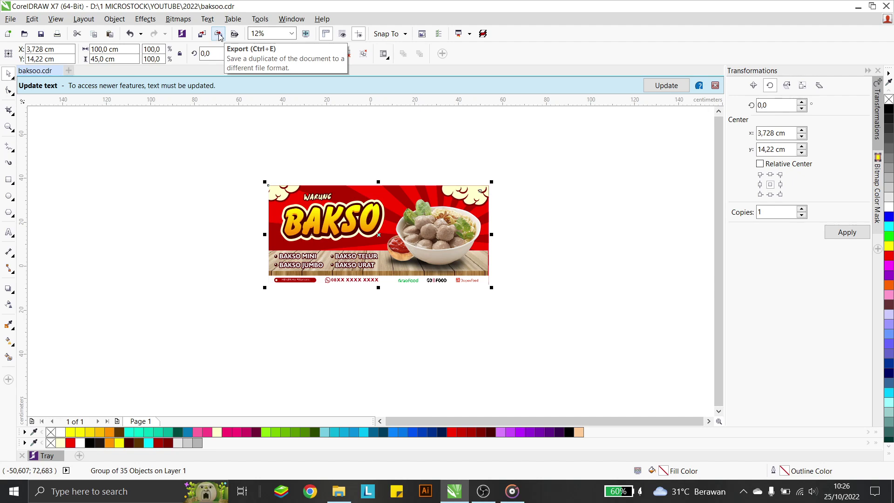
Step: Export only the selected banner to the cetak folder as baksoo in JPG - JPEG Bitmaps format
left_click(14, 23)
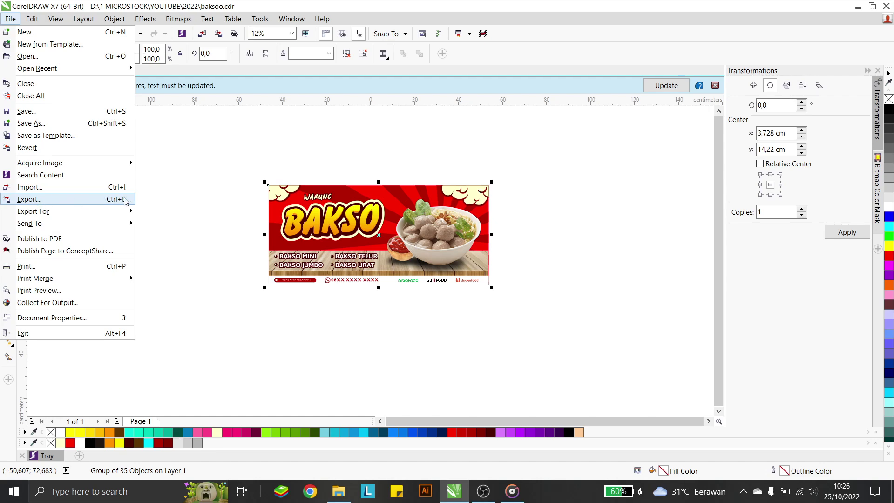
left_click(59, 199)
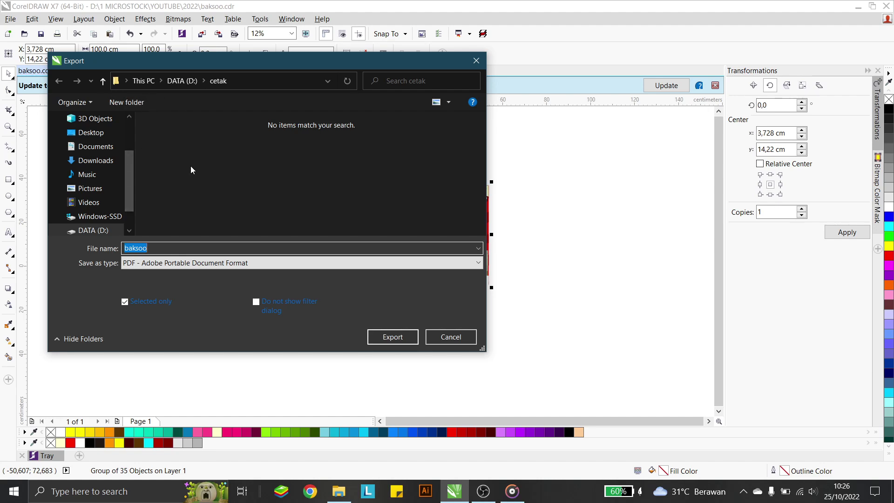
left_click(163, 264)
left_click(163, 268)
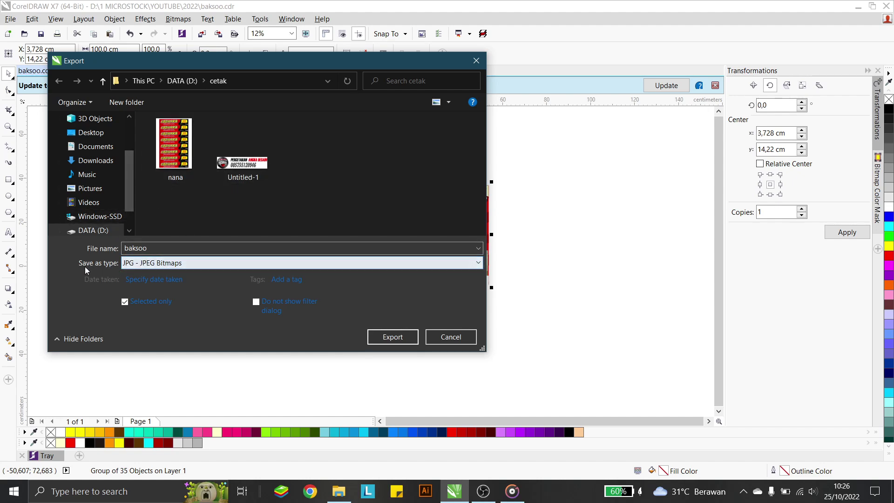
left_click(141, 265)
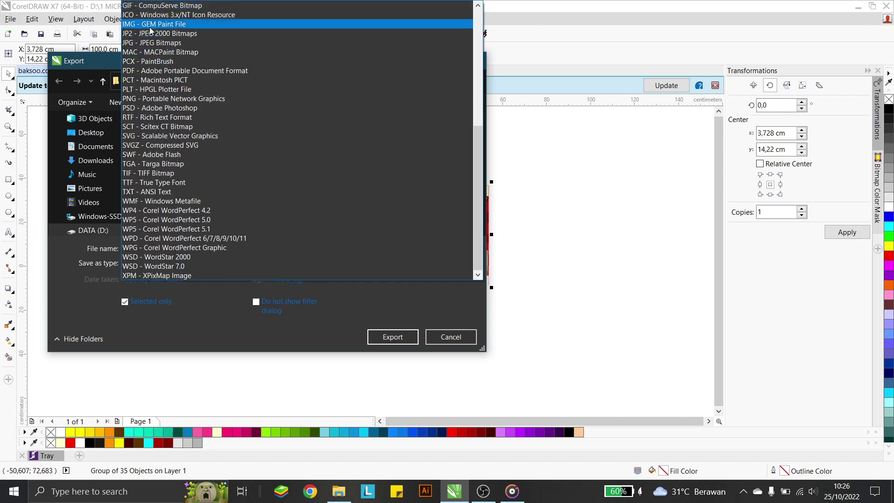
scroll(150, 78, "up", 7)
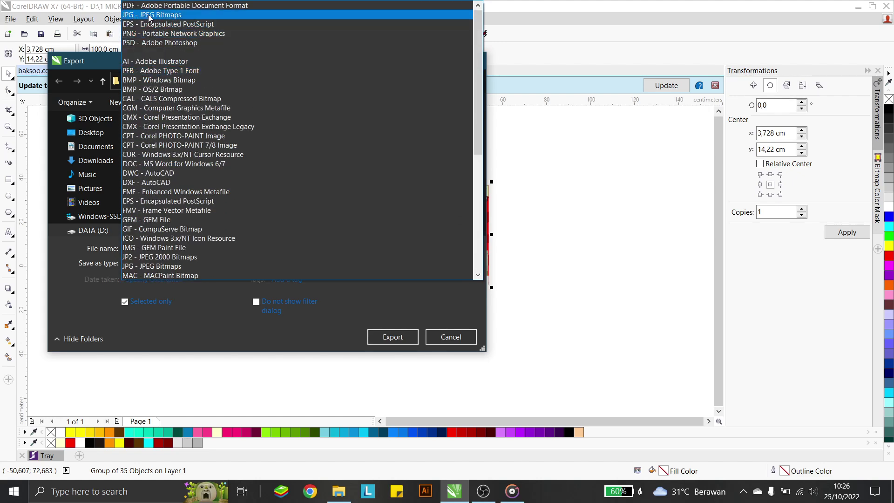
left_click(163, 15)
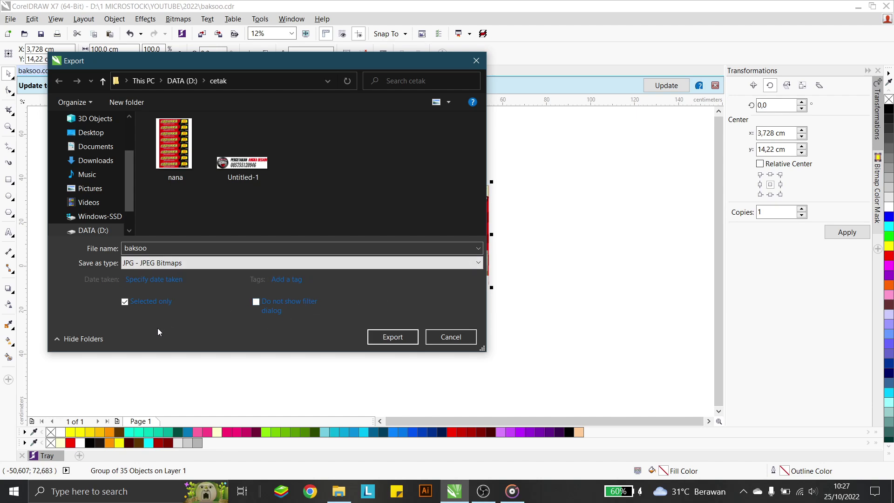
left_click(392, 336)
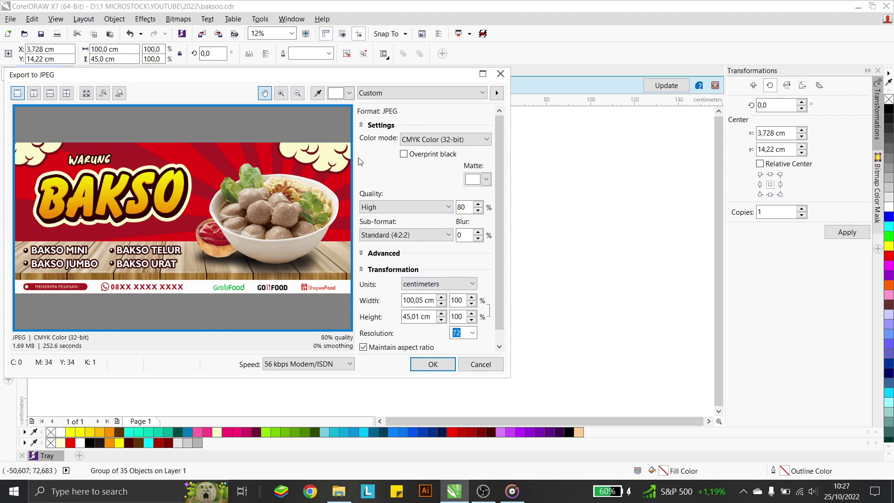
Step: Try the Grayscale (8-bit) color mode, return to CMYK Color (32-bit), and choose High quality for the JPEG
left_click(431, 140)
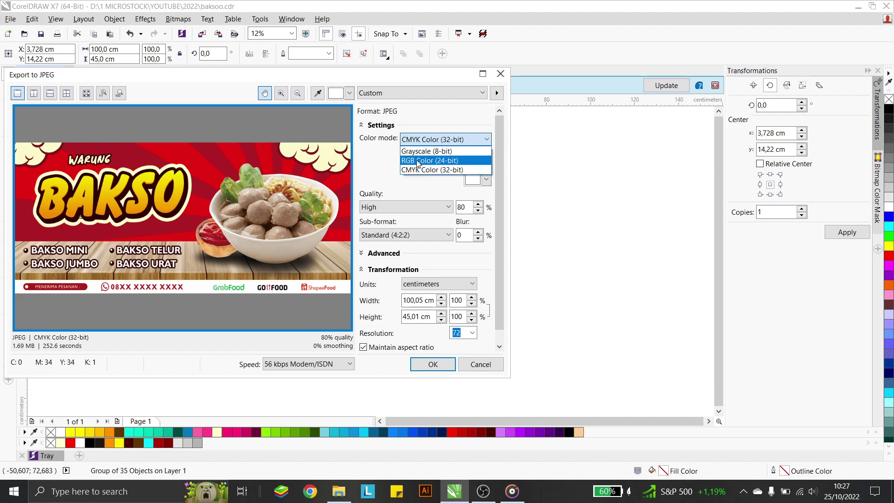
left_click(418, 151)
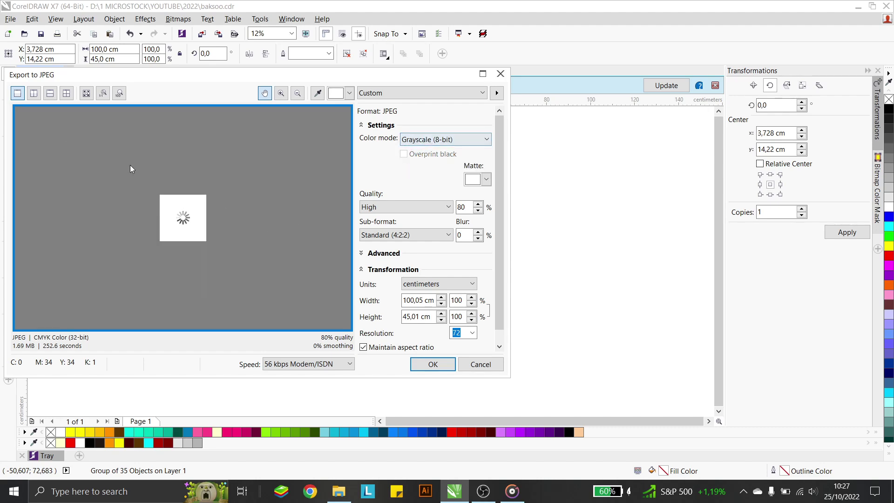
left_click(450, 139)
left_click(426, 169)
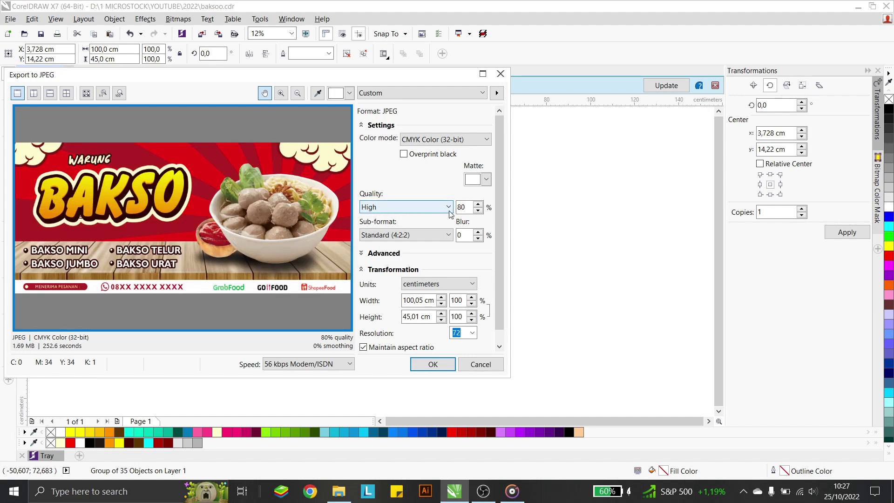
left_click(378, 209)
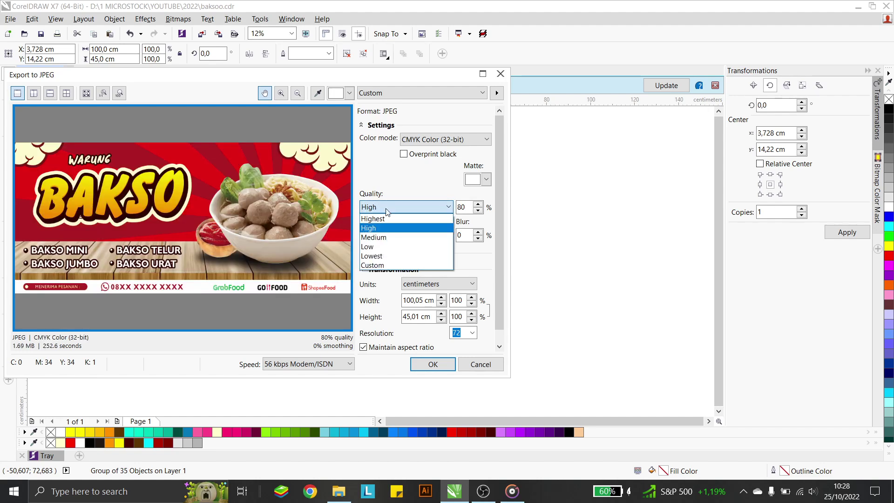
left_click(373, 229)
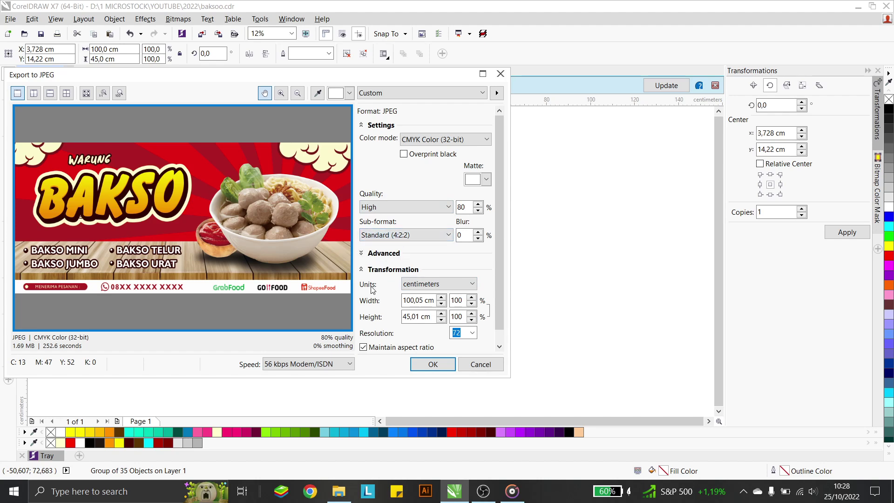
Step: Check the advanced JPEG export settings and compare the export dimensions with the banner's size on the page
left_click(364, 253)
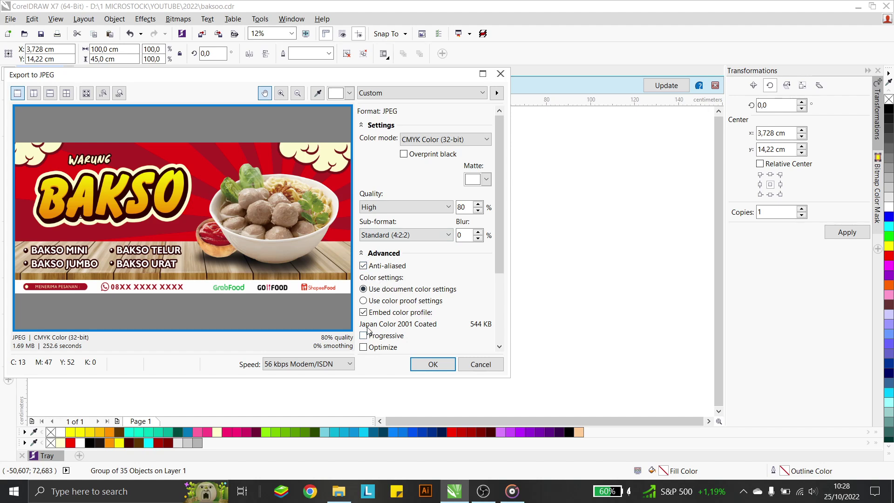
left_click(363, 254)
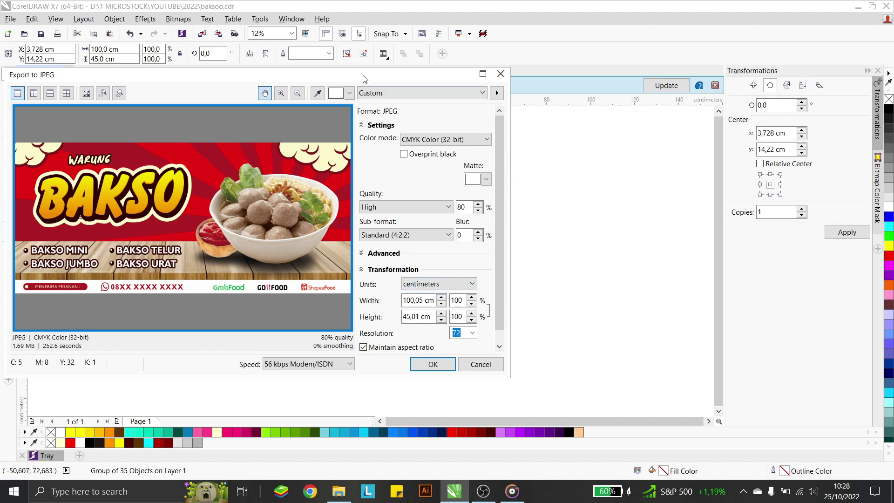
left_click_drag(361, 74, 448, 110)
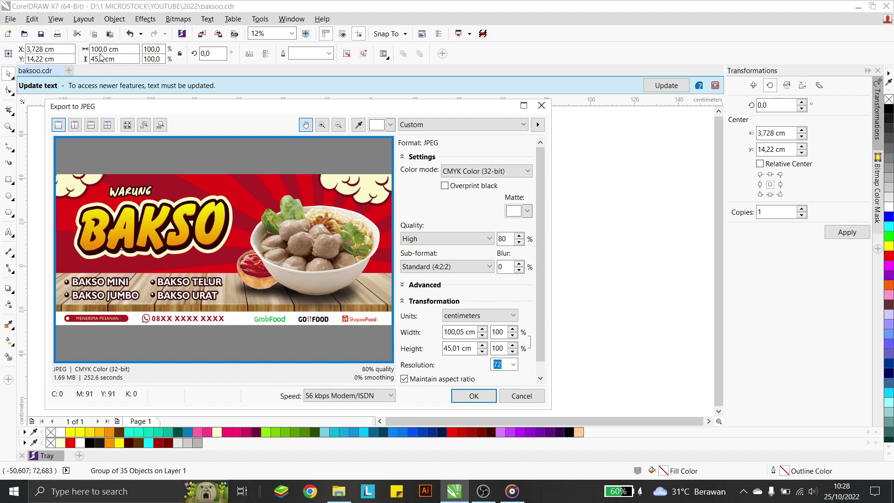
left_click_drag(406, 106, 438, 318)
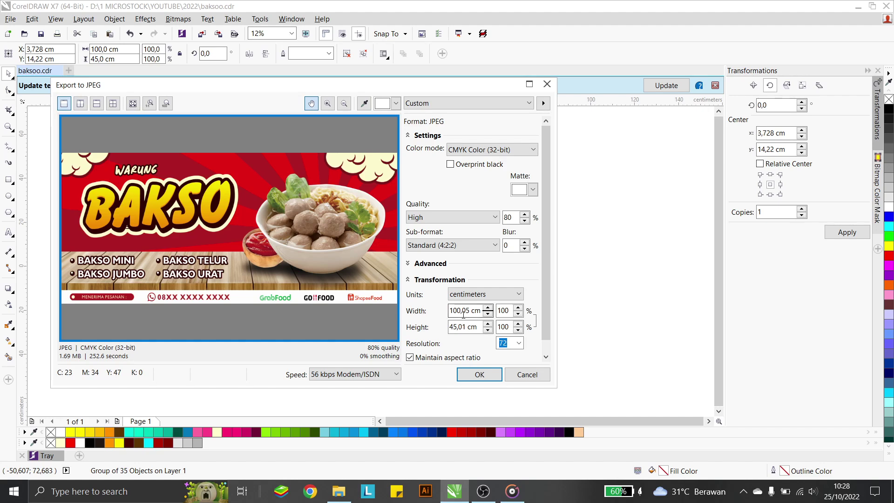
left_click_drag(469, 310, 465, 310)
Step: Try a resolution of 100 for the JPEG export and return it to 72
left_click(519, 343)
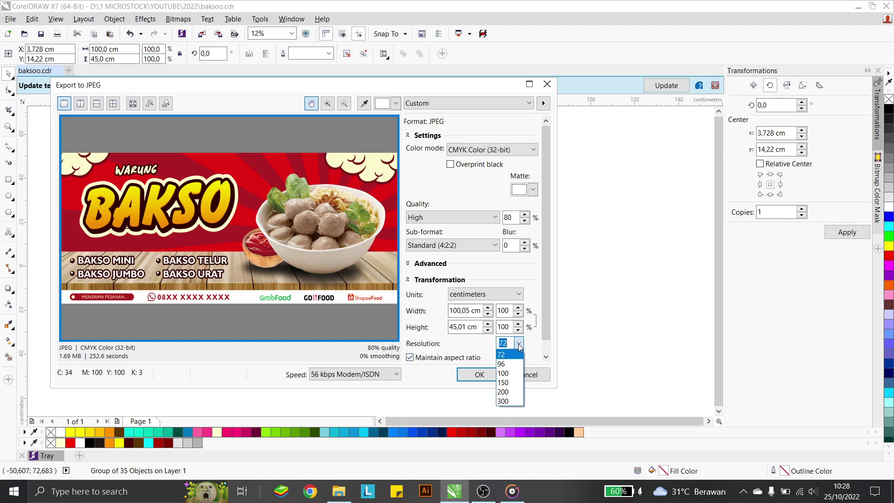
left_click(513, 375)
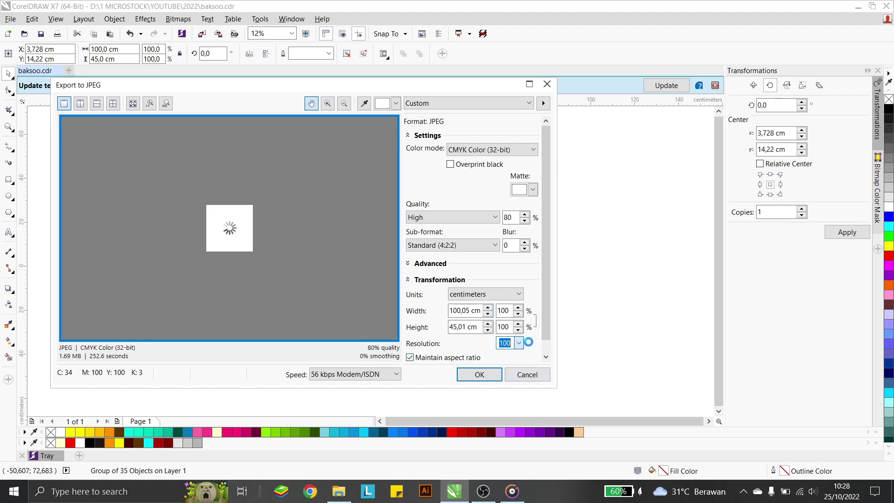
left_click(519, 344)
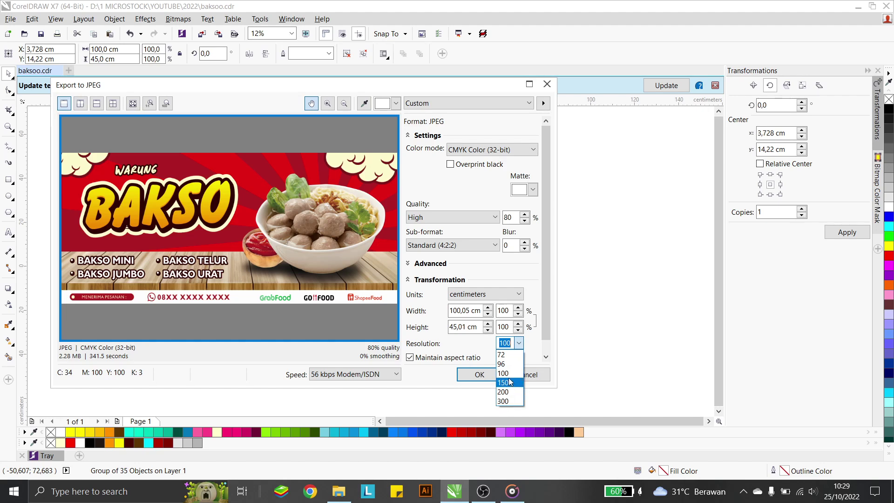
left_click(503, 356)
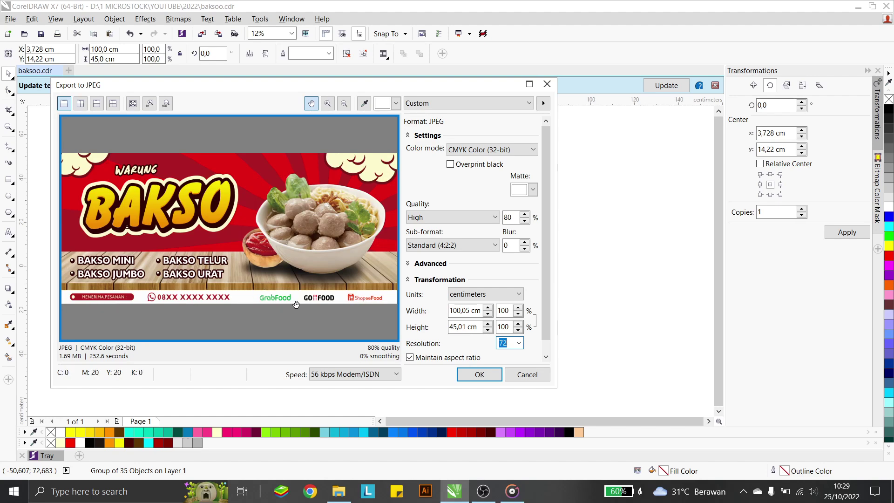
Step: Set the export resolution to 100 and finish exporting the JPEG
left_click(518, 343)
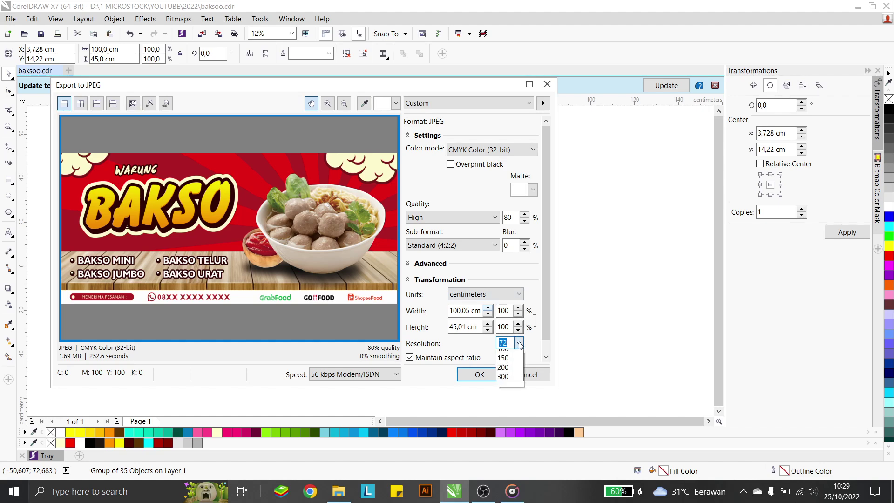
left_click(507, 380)
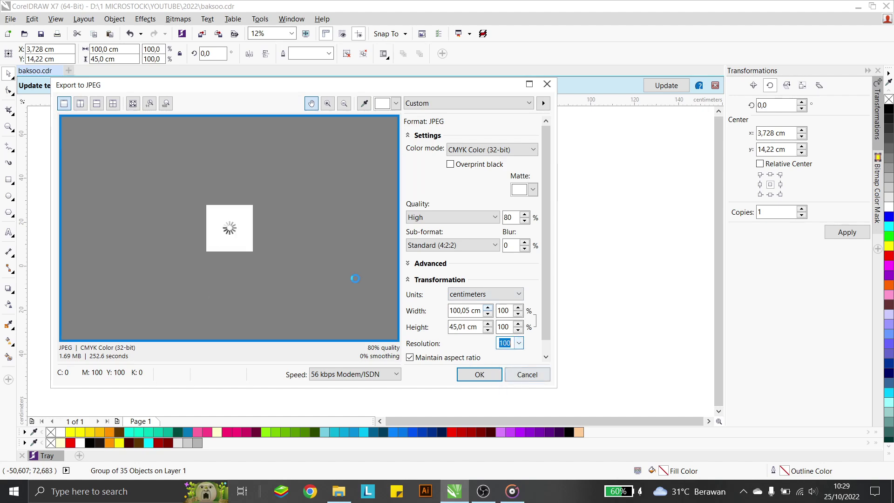
left_click(480, 376)
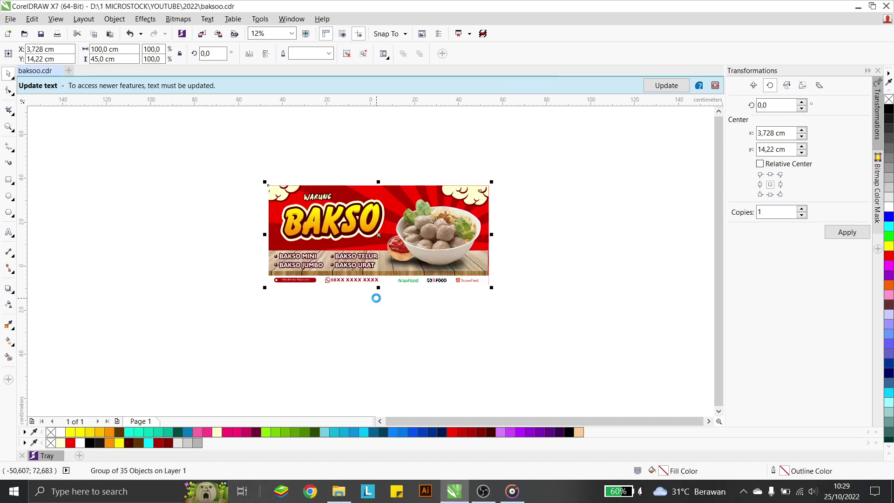
Step: Switch to File Explorer, check the baksoo JPG's file details in the cetak folder, and import it into the CorelDRAW document
left_click(332, 495)
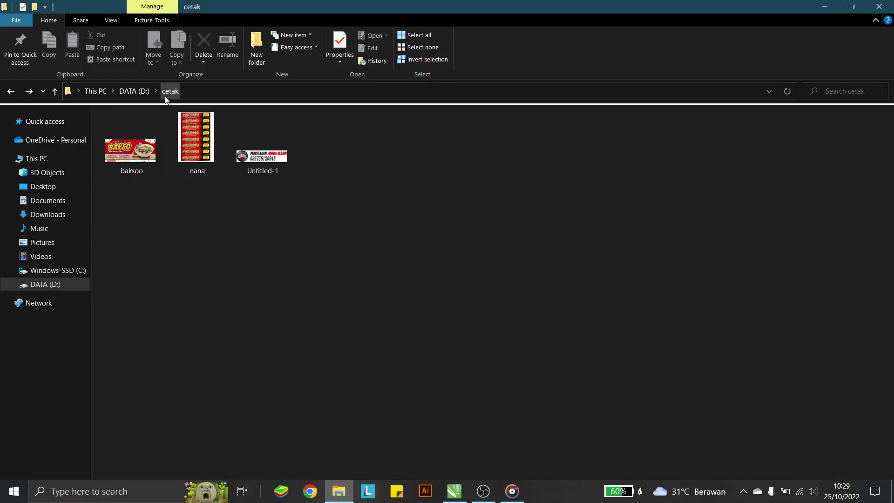
left_click(138, 162)
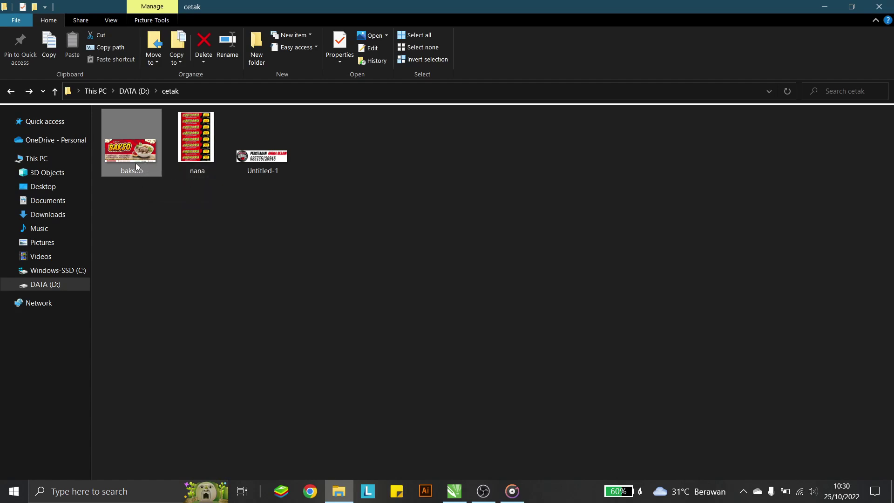
mouse_move(136, 163)
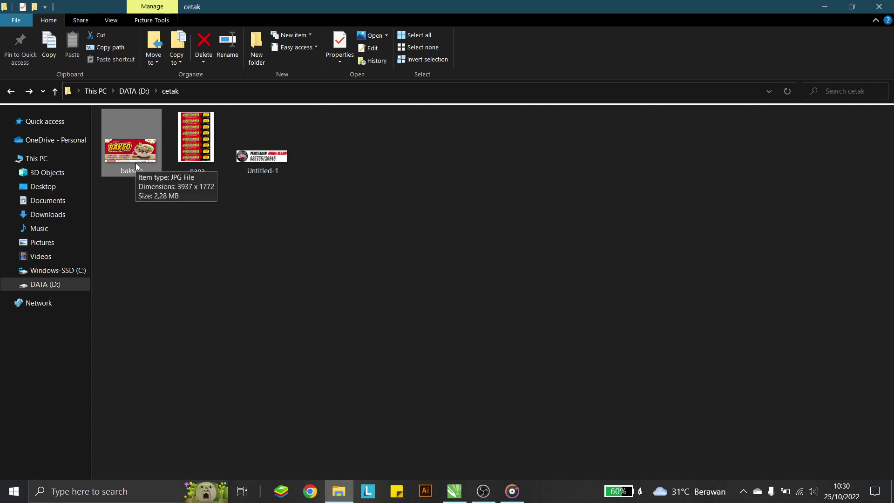
left_click_drag(135, 163, 378, 353)
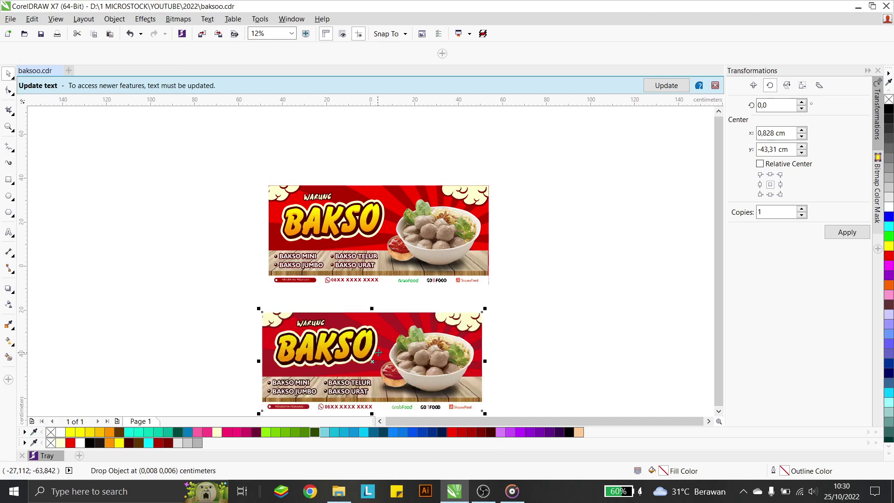
Step: Place the imported bitmap immediately to the left of the original banner and compare the two
left_click_drag(433, 321, 352, 141)
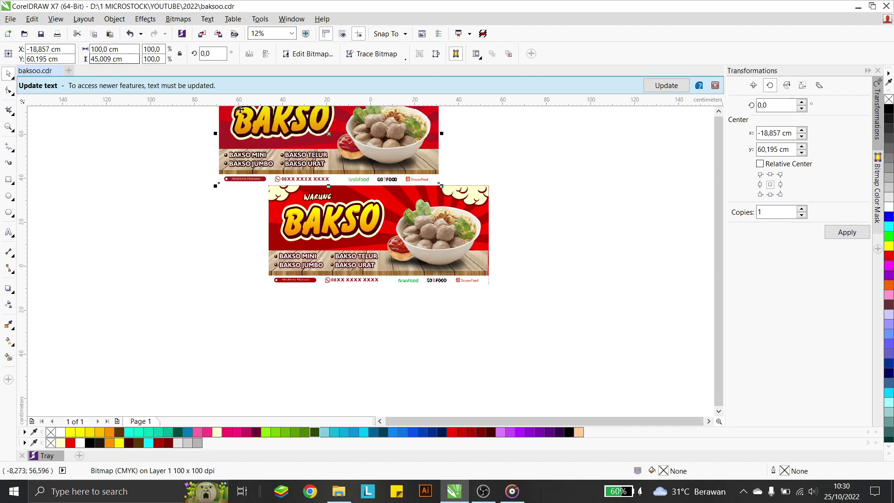
left_click_drag(240, 109, 111, 201)
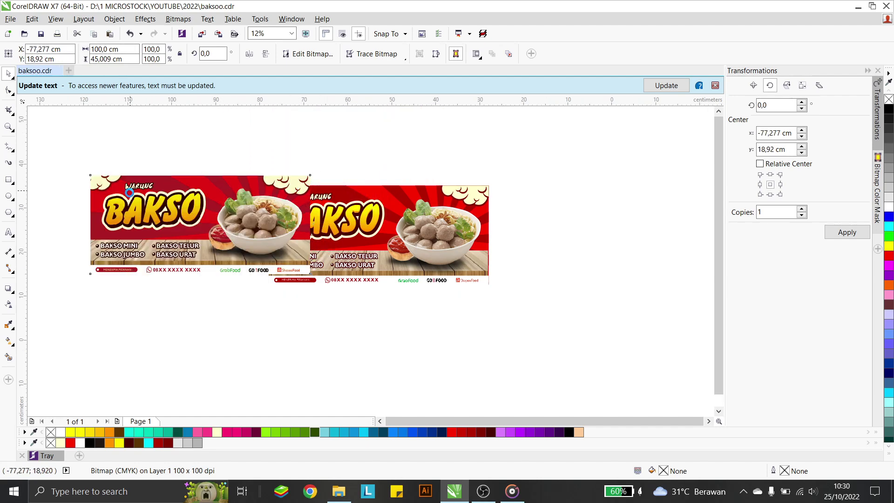
scroll(130, 192, "up", 2)
left_click_drag(432, 215, 345, 221)
left_click(427, 209)
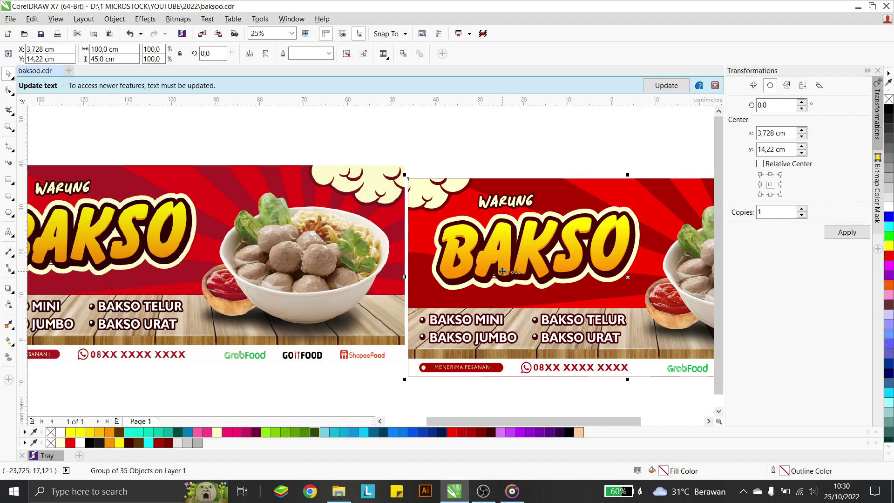
left_click(305, 204)
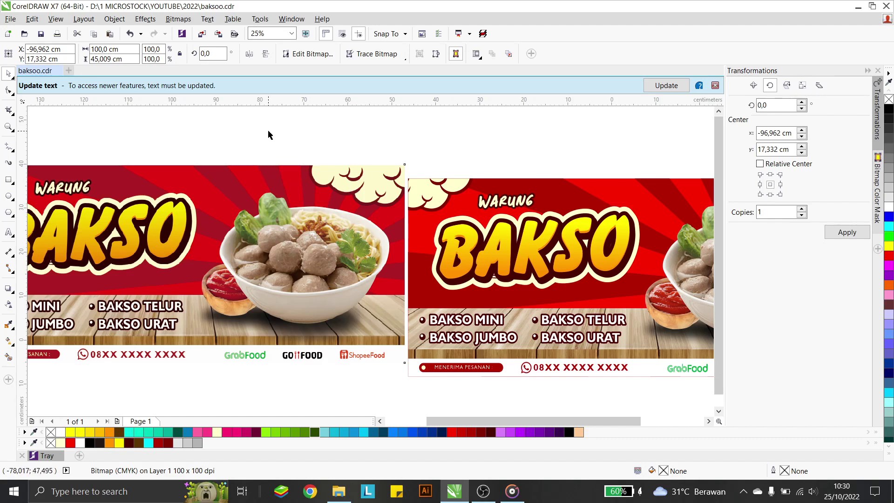
Step: Reposition the imported bitmap to the left of the original banner with a small gap between them and compare the colours
left_click(279, 174)
left_click_drag(191, 219, 204, 213)
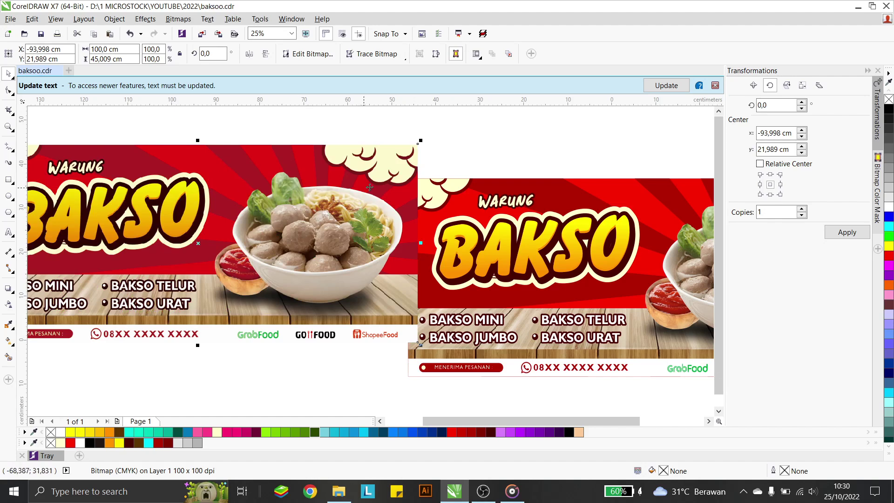
left_click_drag(370, 187, 320, 197)
left_click(496, 221)
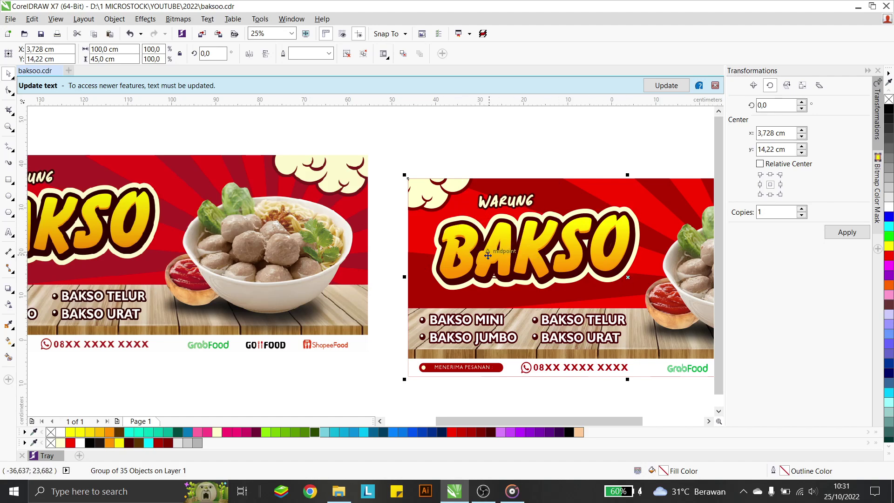
left_click(410, 157)
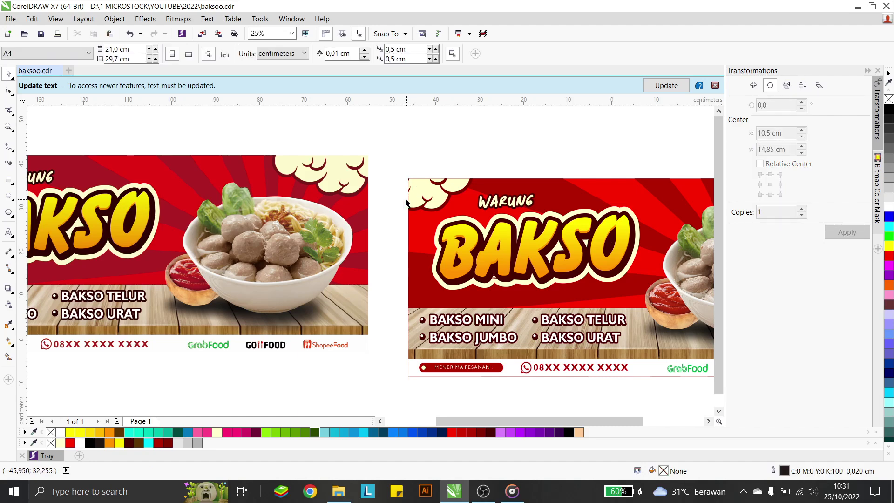
left_click_drag(356, 168, 376, 188)
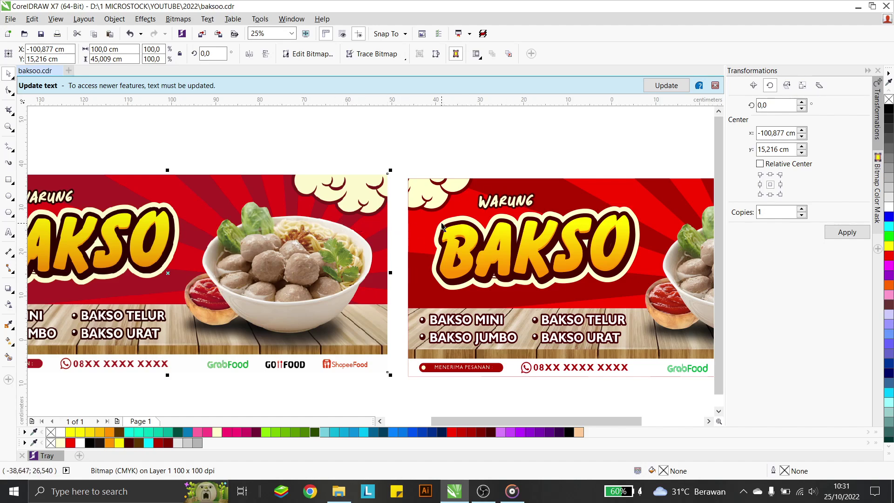
left_click(424, 150)
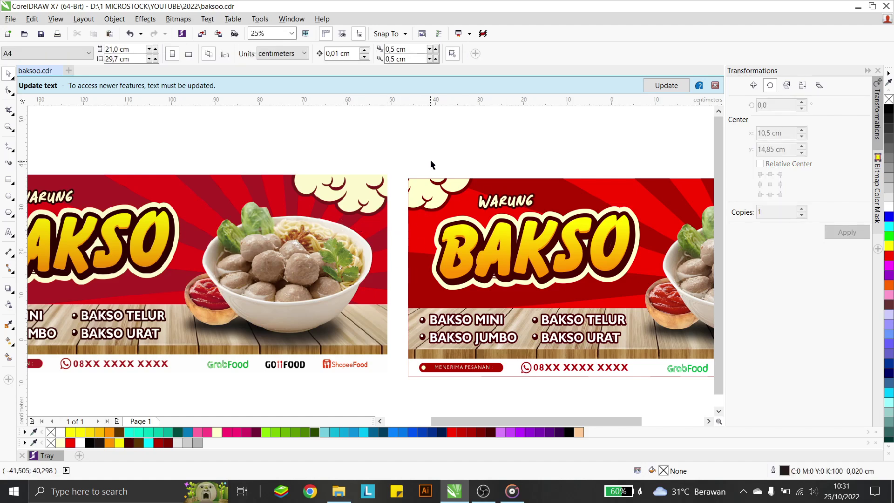
Step: Select the imported bitmap and open the PNG export settings for it, using the cetak folder and the file name baksoo
left_click(259, 222)
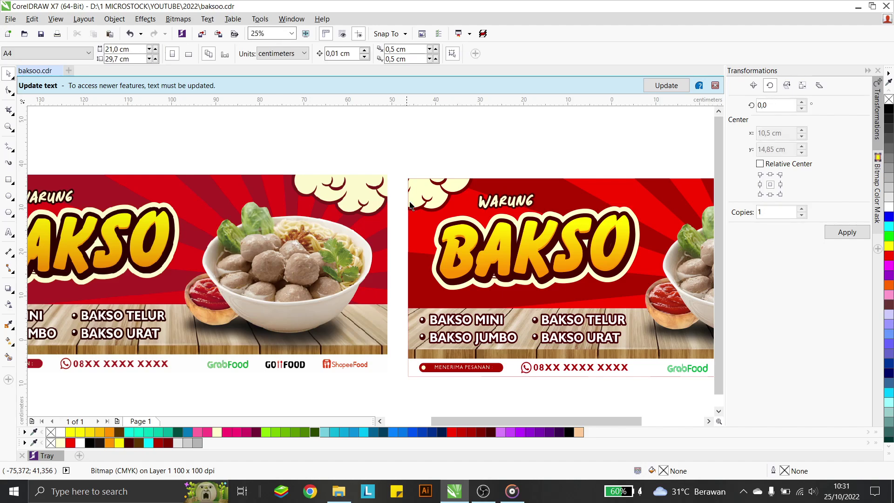
scroll(437, 210, "down", 1)
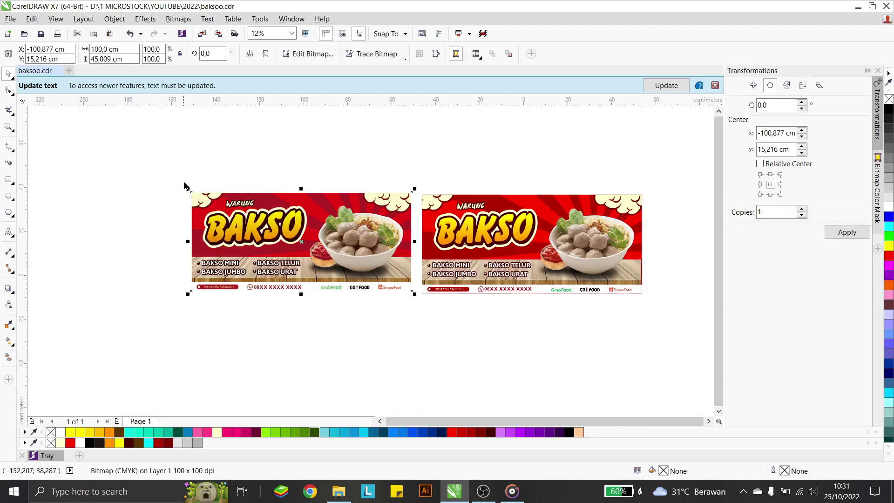
left_click(254, 180)
left_click(255, 198)
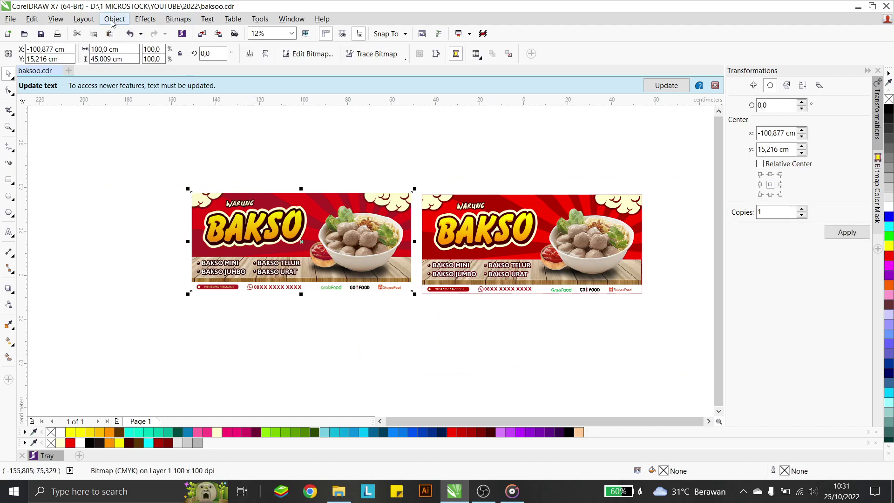
left_click(218, 33)
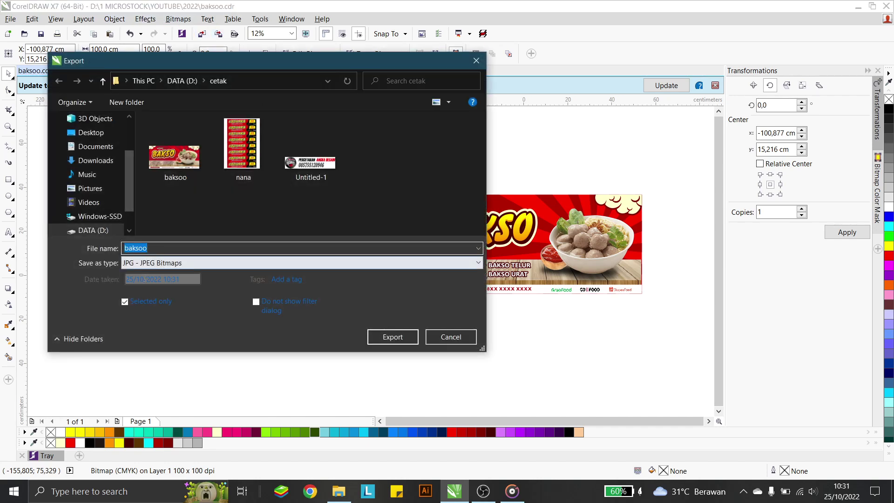
left_click(149, 265)
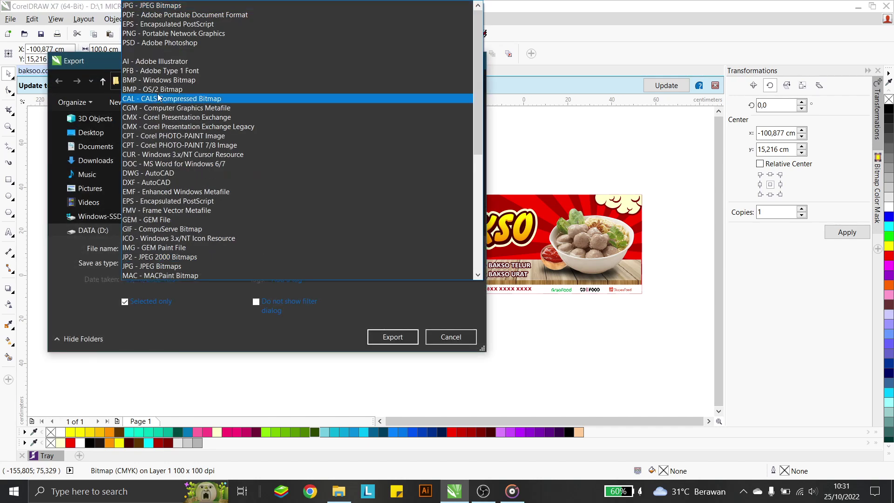
left_click(149, 36)
double_click(163, 252)
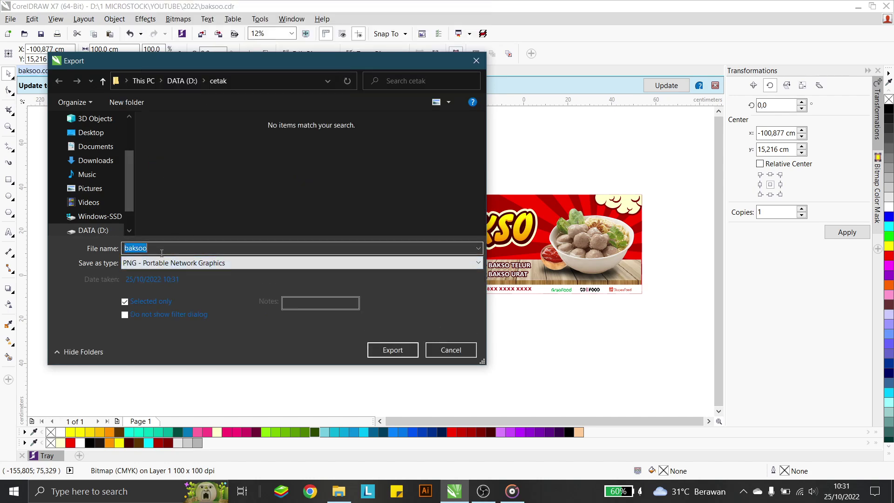
left_click(159, 251)
left_click(125, 314)
left_click(392, 350)
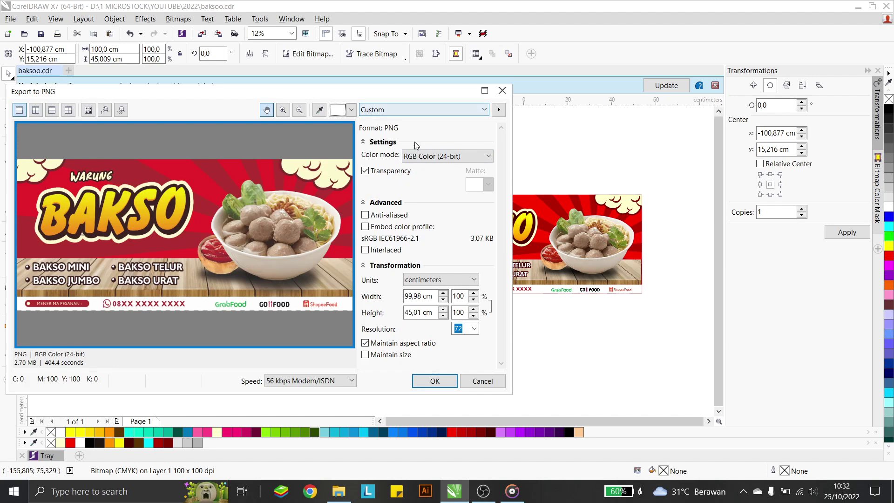
Step: Check which color modes the PNG export offers and cancel the export
left_click(435, 158)
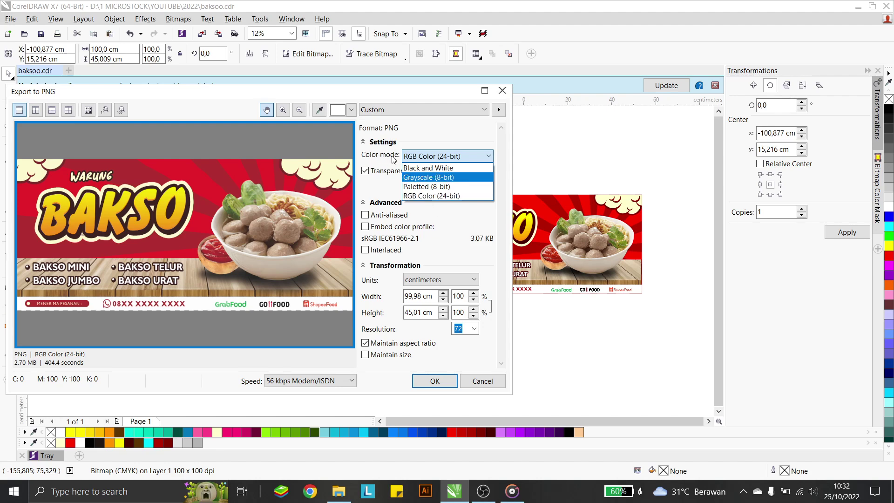
left_click(449, 223)
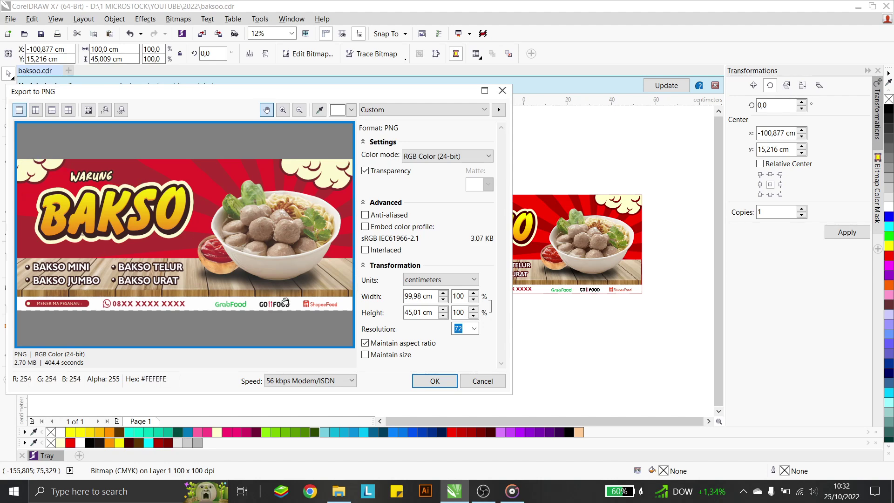
left_click(483, 381)
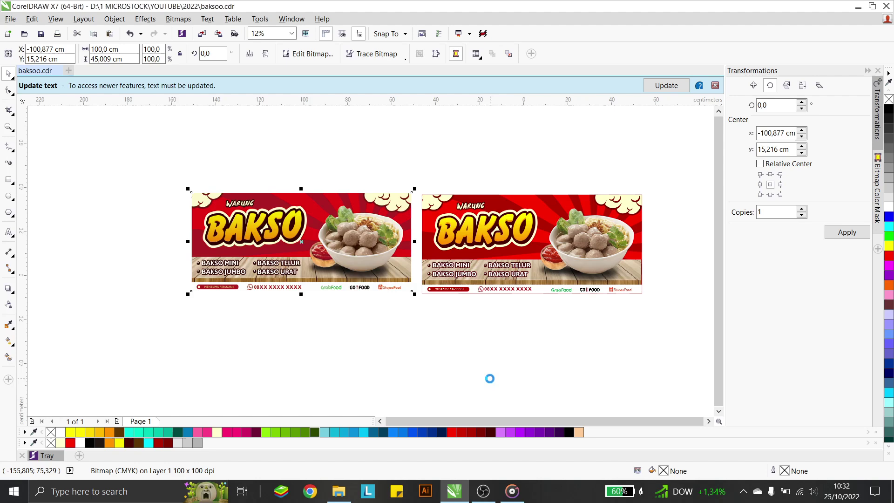
left_click(455, 348)
left_click(8, 180)
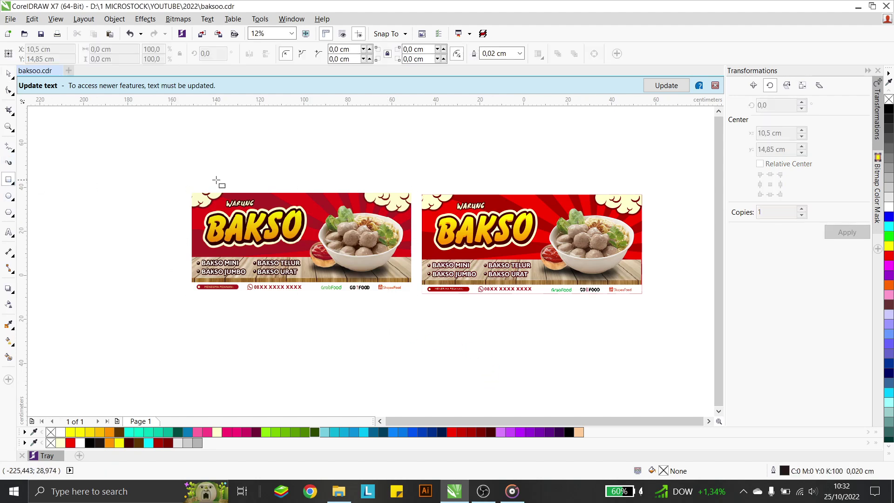
left_click_drag(242, 136, 300, 177)
key("ctrl+z")
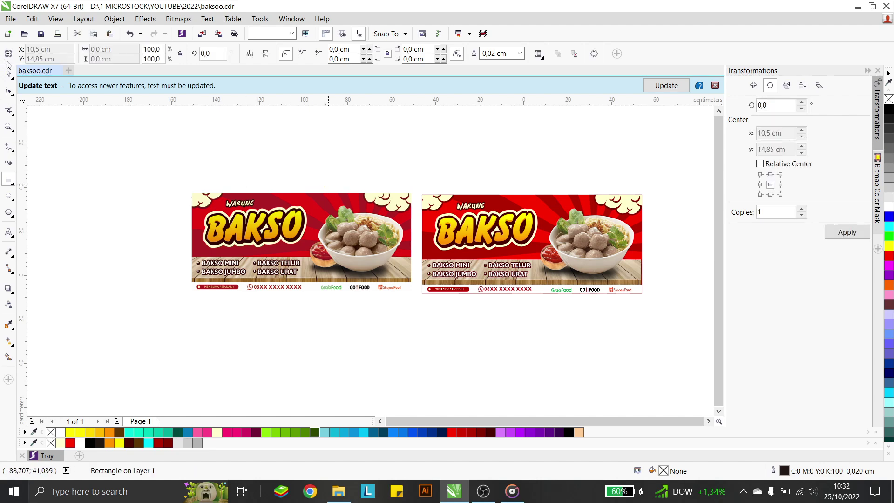
left_click(9, 74)
Step: Add the Arial text "contoh" above the imported bitmap, enlarged to about 613 pt
left_click(9, 232)
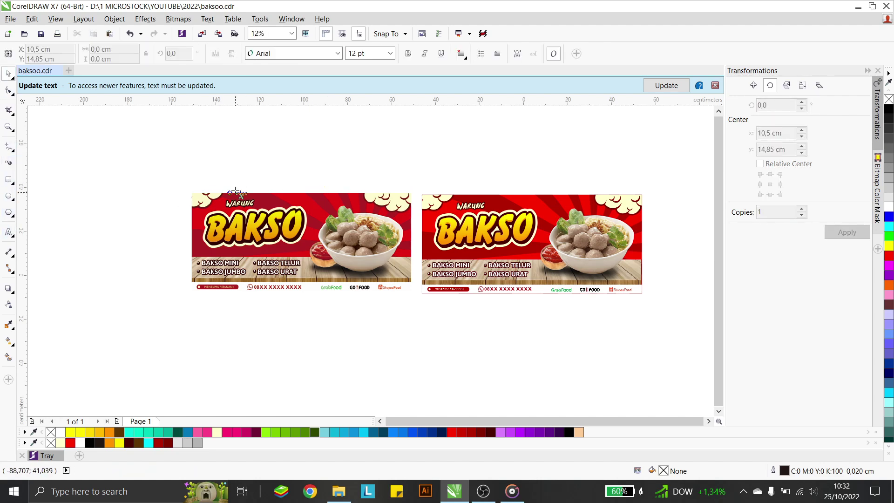
left_click(251, 182)
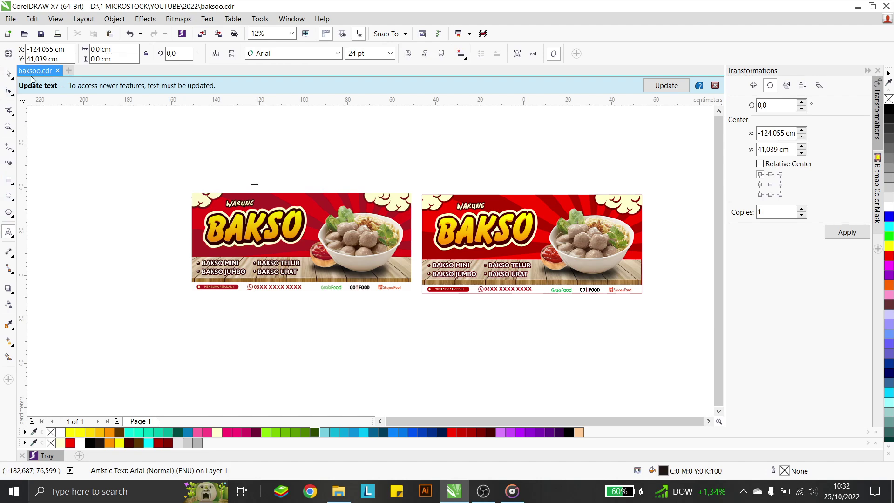
left_click(13, 73)
left_click_drag(259, 178, 364, 145)
double_click(305, 167)
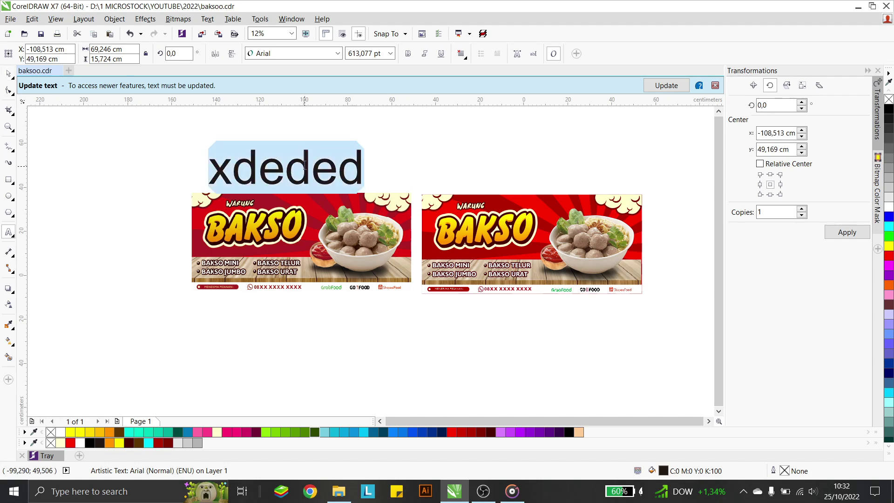
type("contoh")
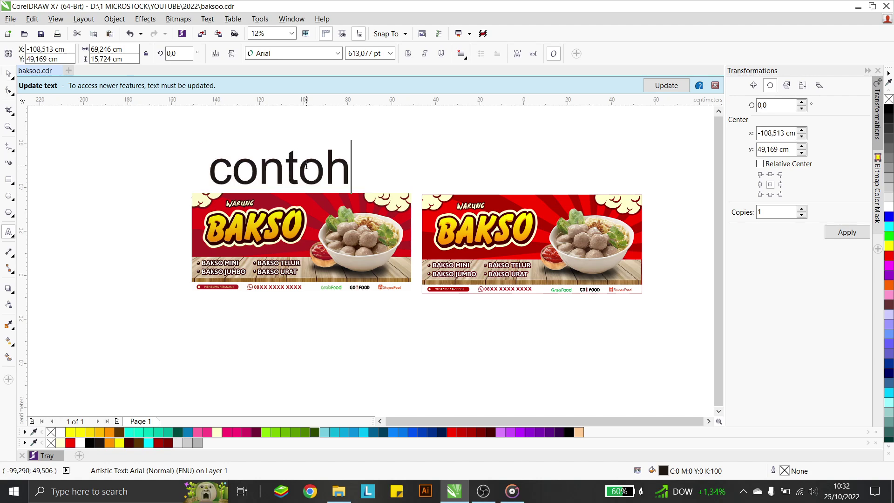
left_click(8, 74)
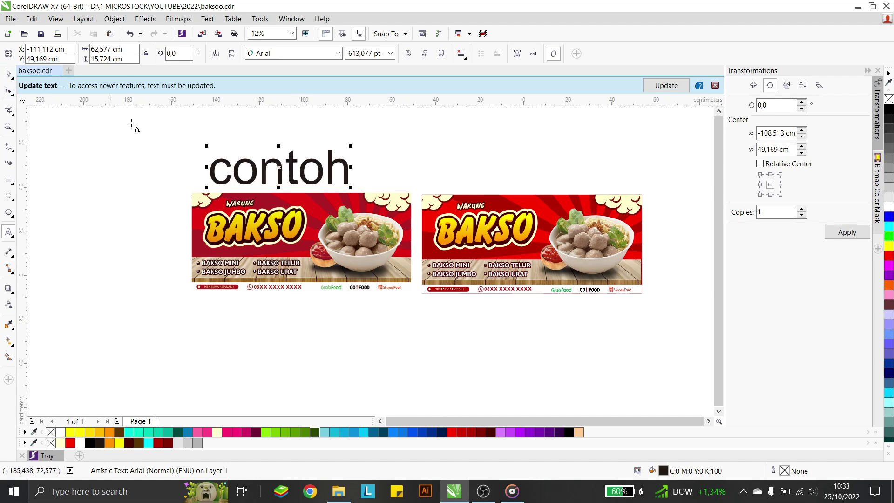
left_click(9, 74)
Step: Export only the selected "contoh" text as a JPG named "contoh jpg" in the cetak folder
left_click(219, 34)
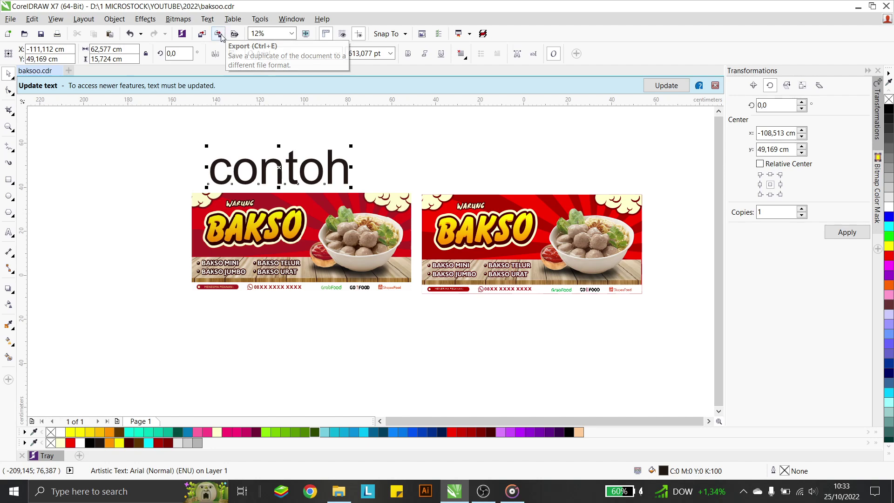
left_click(163, 263)
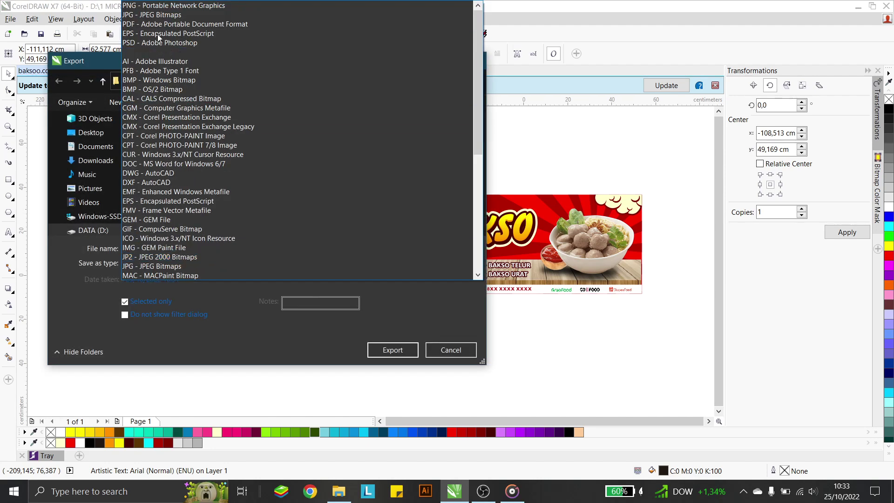
left_click(149, 17)
double_click(153, 248)
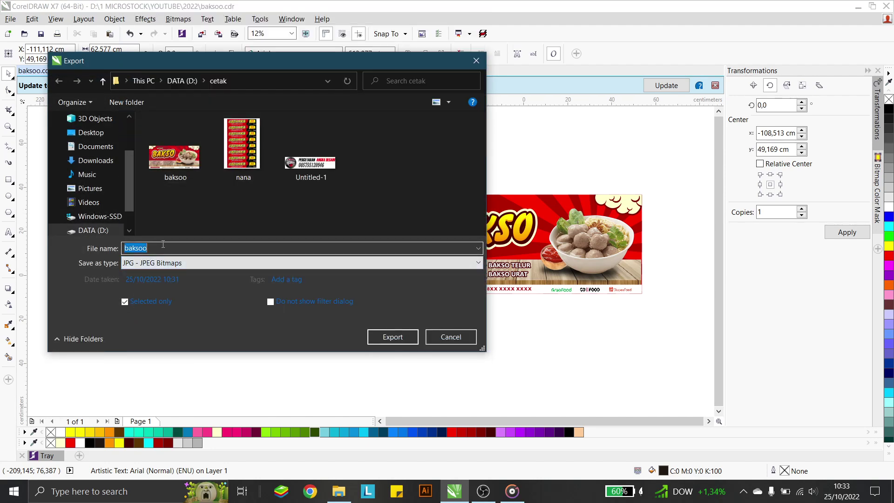
type("contoh jpg")
left_click(394, 337)
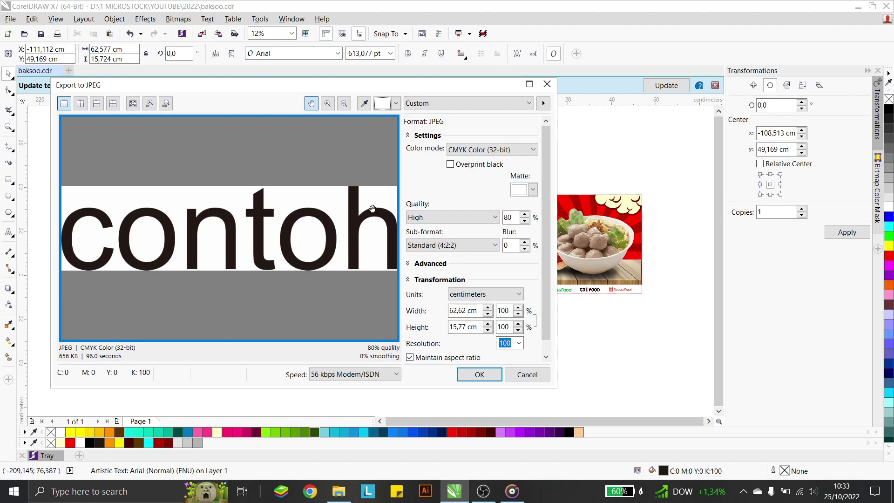
left_click(479, 377)
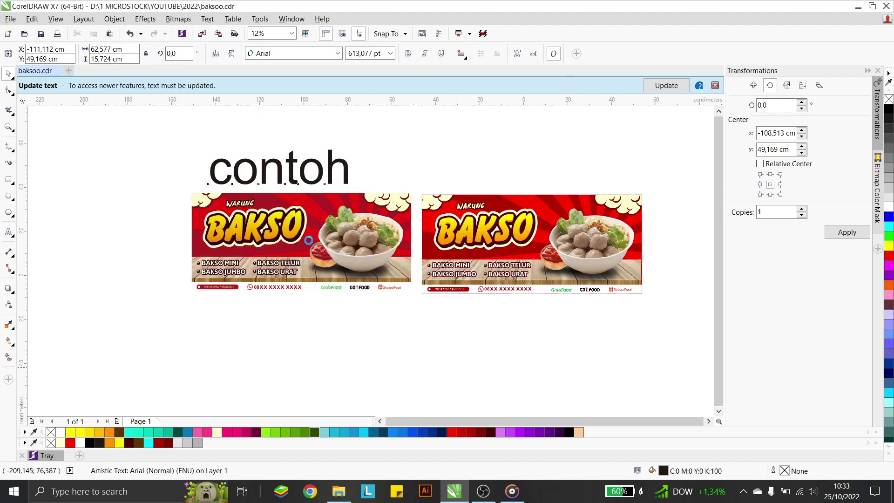
Step: Set up a PNG export of only the selected "contoh" text, named "contoh png", in the cetak folder
key("ctrl+e")
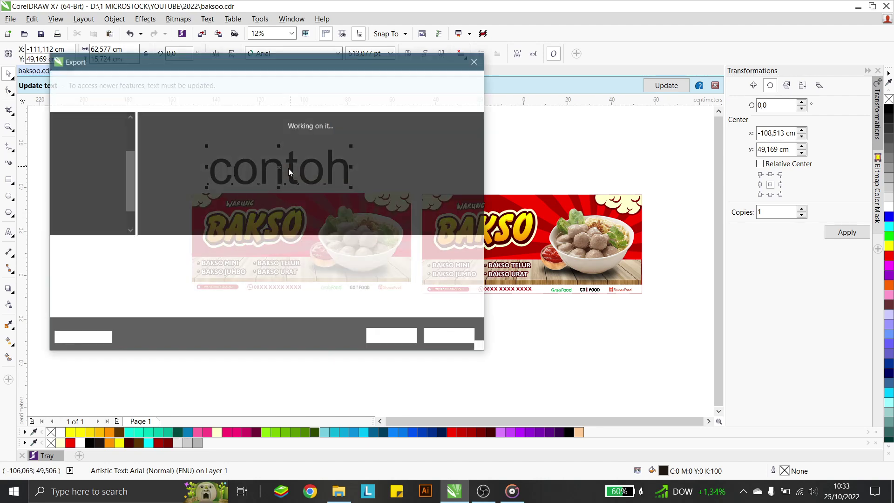
left_click(244, 149)
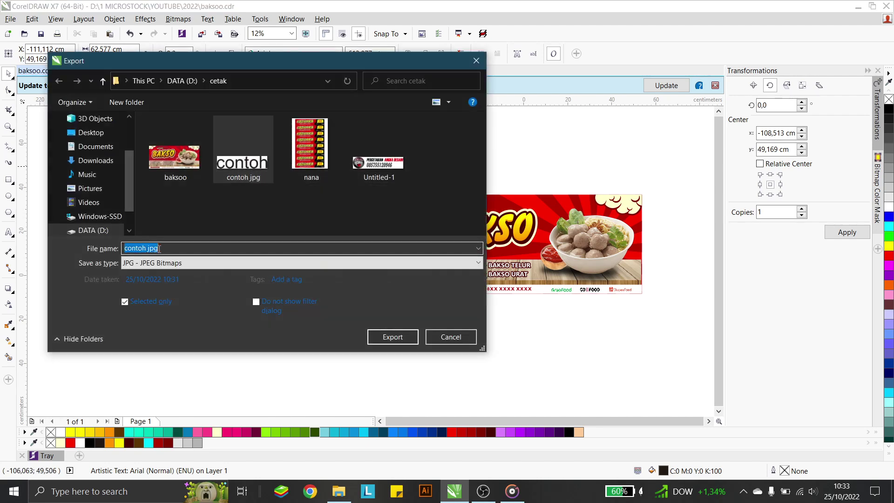
double_click(151, 248)
type("p")
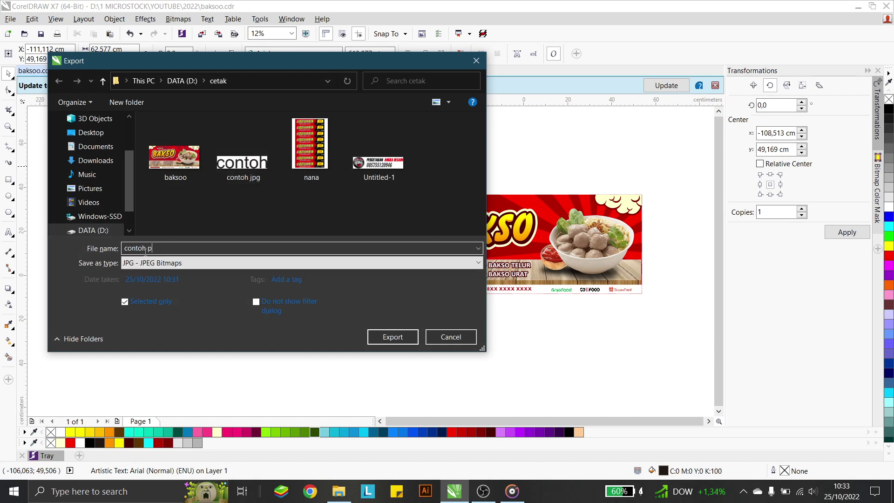
left_click(146, 262)
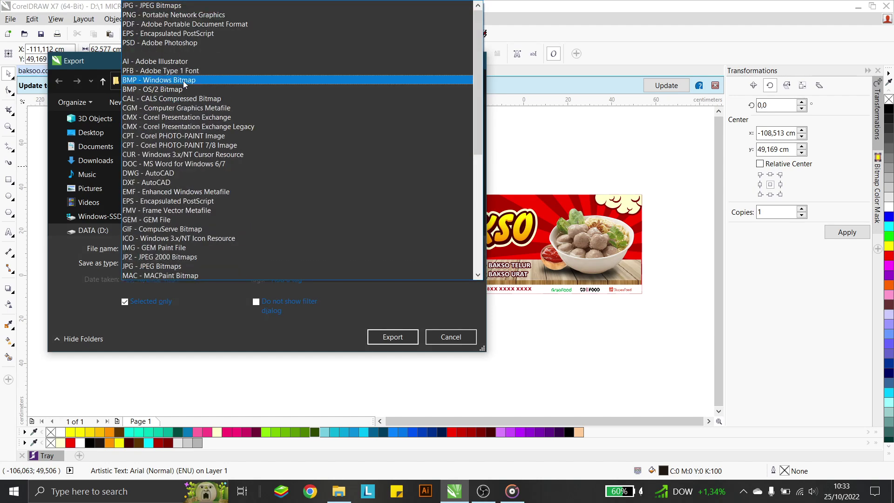
left_click(177, 38)
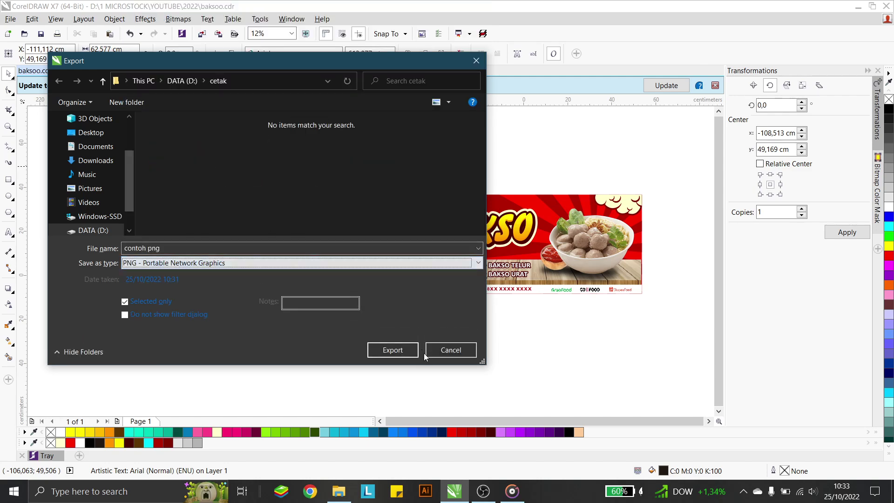
left_click(404, 350)
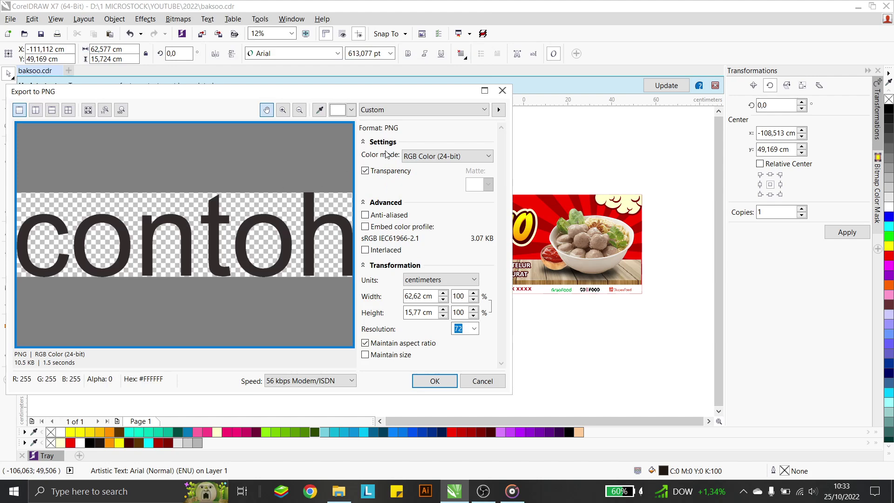
Step: Compare the PNG preview without and with transparency, and finish the export with transparency enabled
left_click(365, 171)
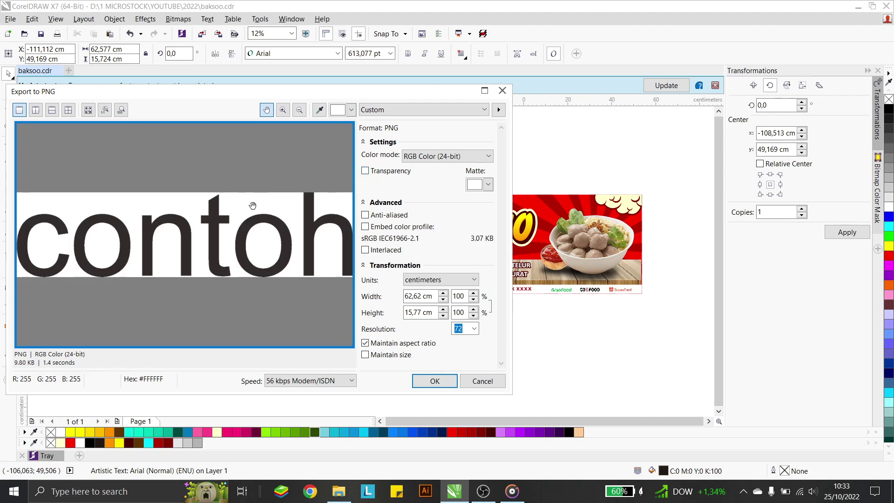
left_click(365, 170)
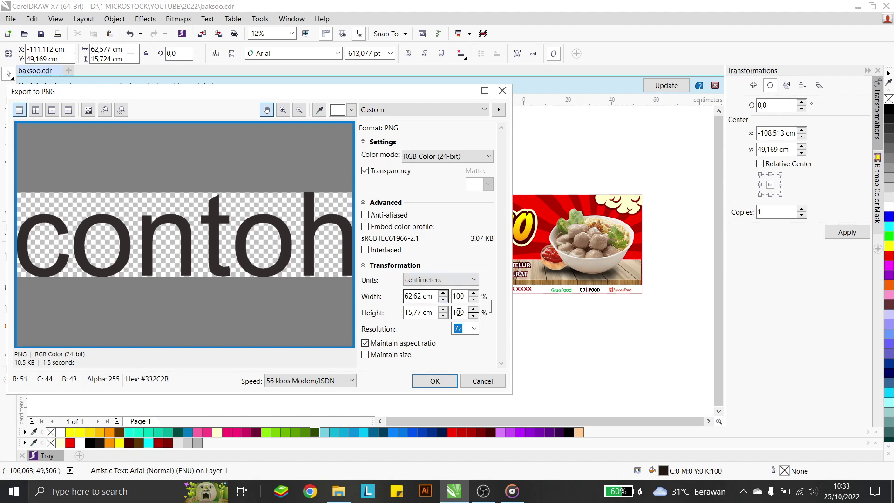
left_click(425, 381)
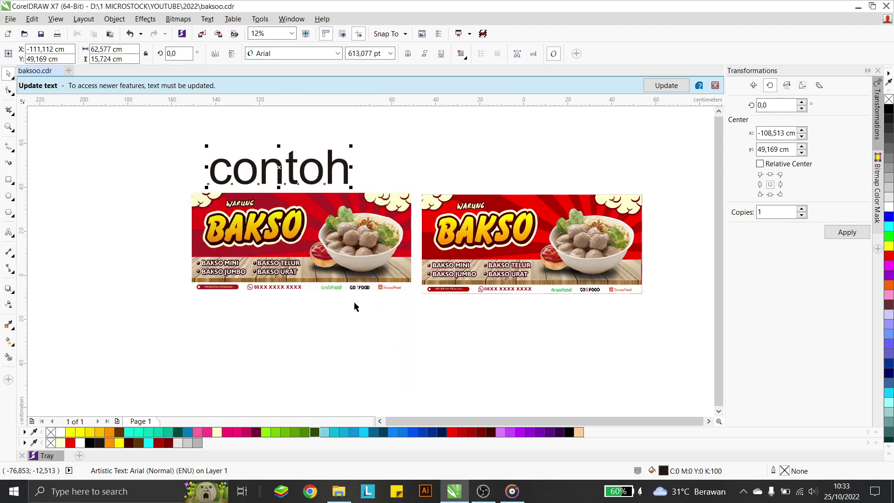
Step: Import "contoh jpg" from the cetak folder onto the left banner and "contoh png" onto the right banner to compare their backgrounds
left_click(344, 499)
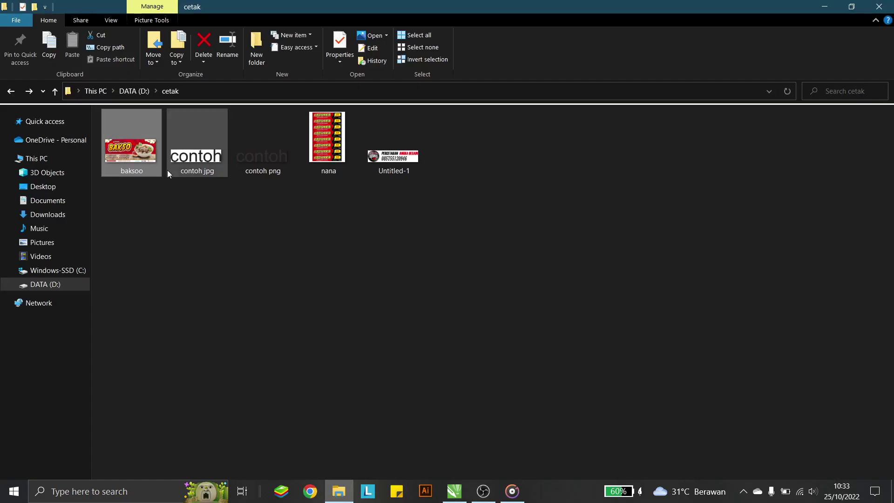
left_click(189, 157)
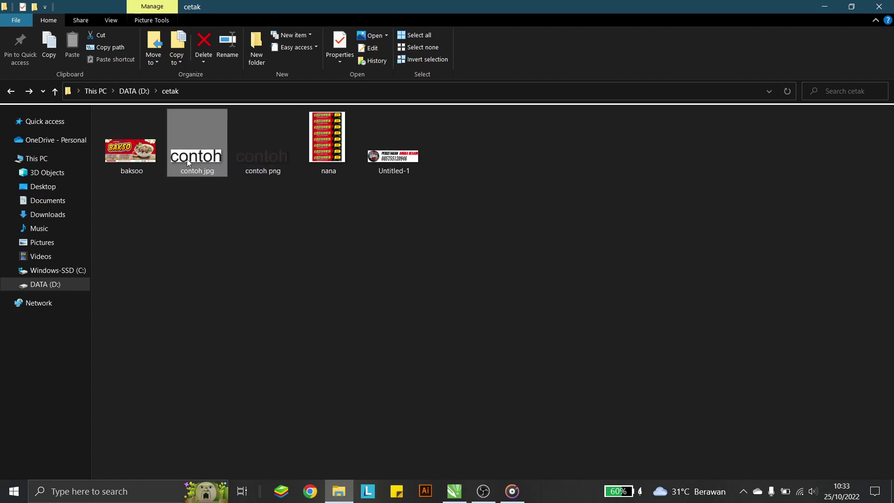
left_click_drag(214, 168, 291, 249)
key("Escape")
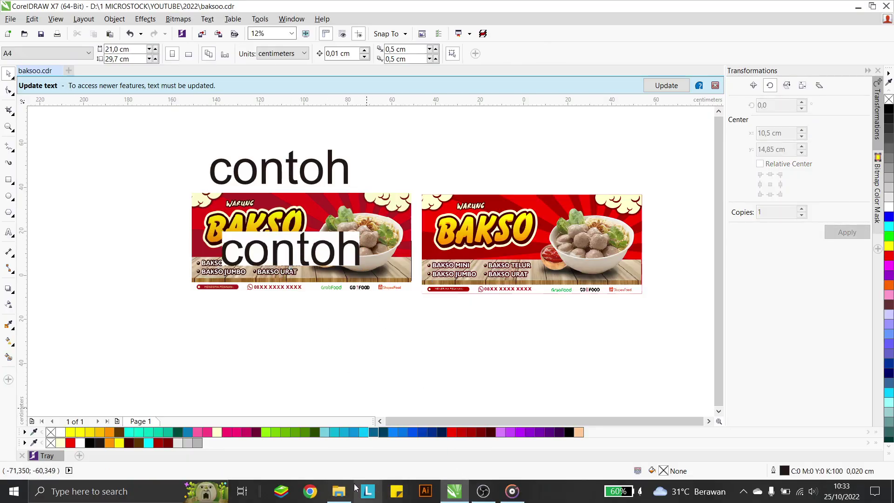
left_click(338, 492)
left_click_drag(332, 258, 521, 254)
scroll(528, 254, "up", 1)
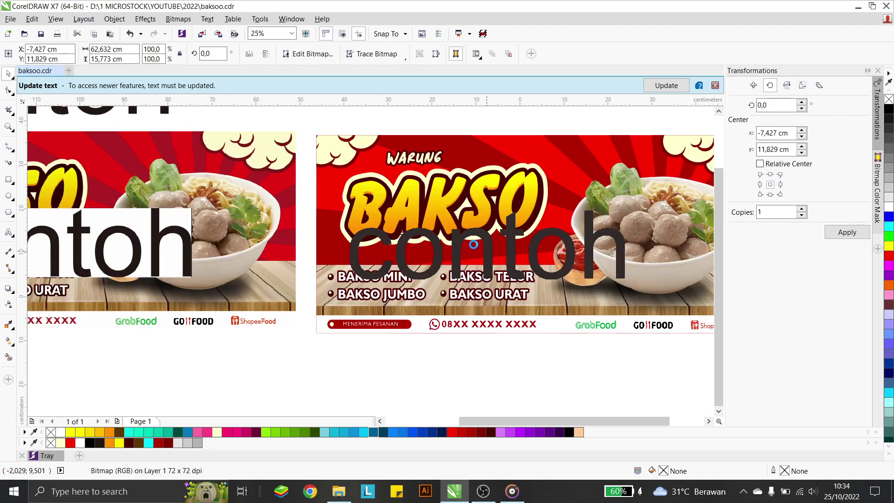
Step: Delete the imported "contoh" JPG and PNG images and the original "contoh" text
key("Delete")
scroll(201, 235, "down", 1)
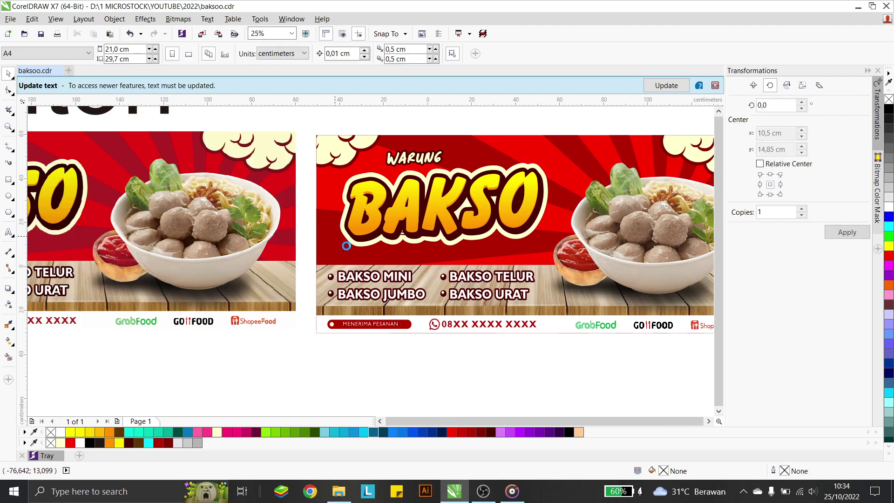
left_click(229, 168)
key("Delete")
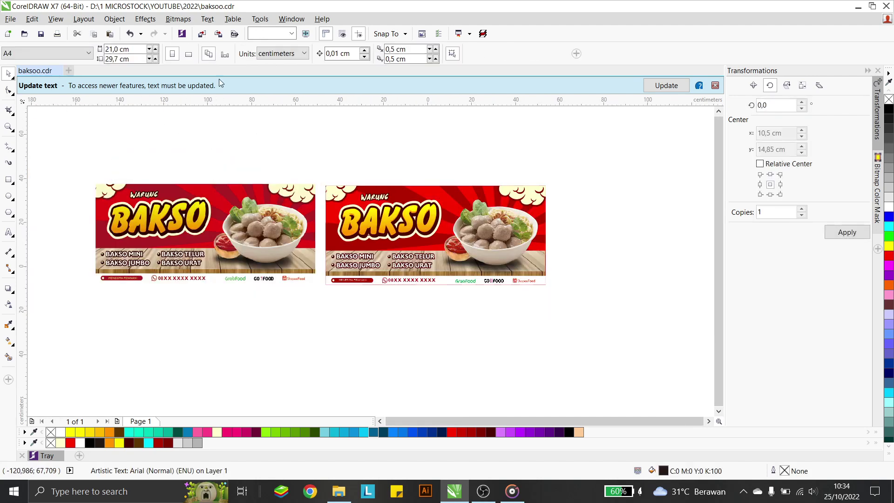
Step: Delete the imported banner bitmap and move the original banner group about 60 cm to the left, clear of the page
left_click(172, 189)
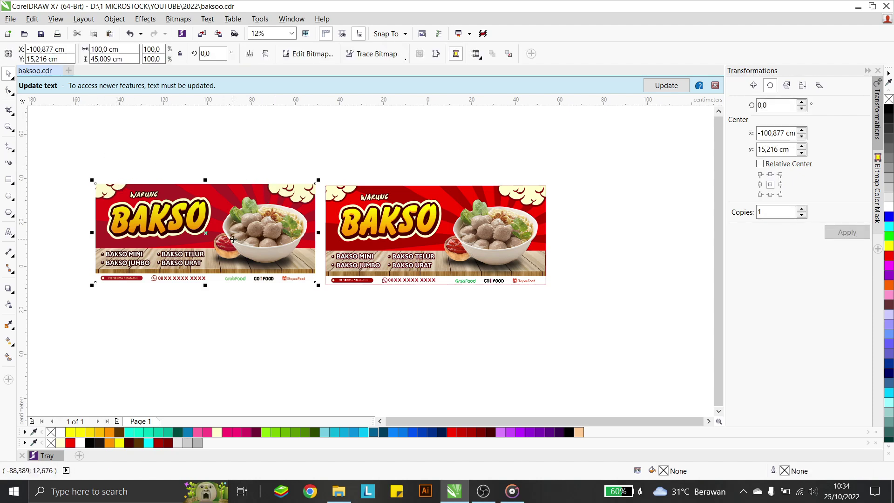
left_click(195, 159)
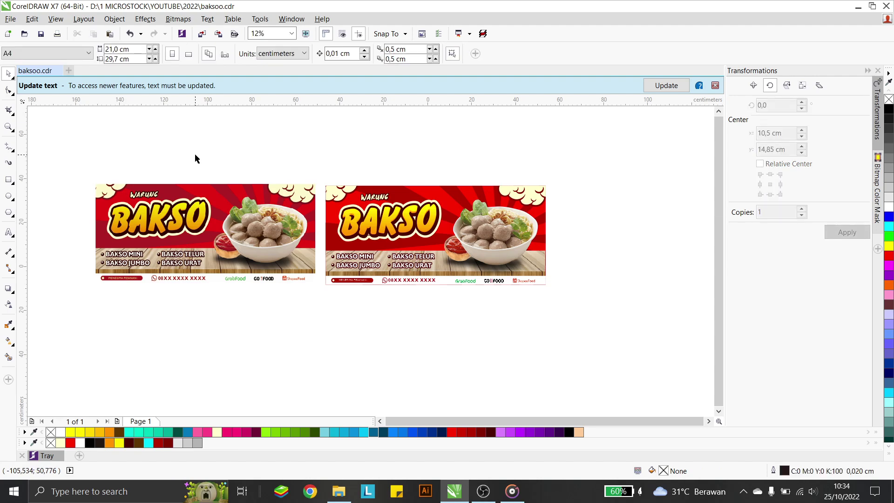
key("Tab")
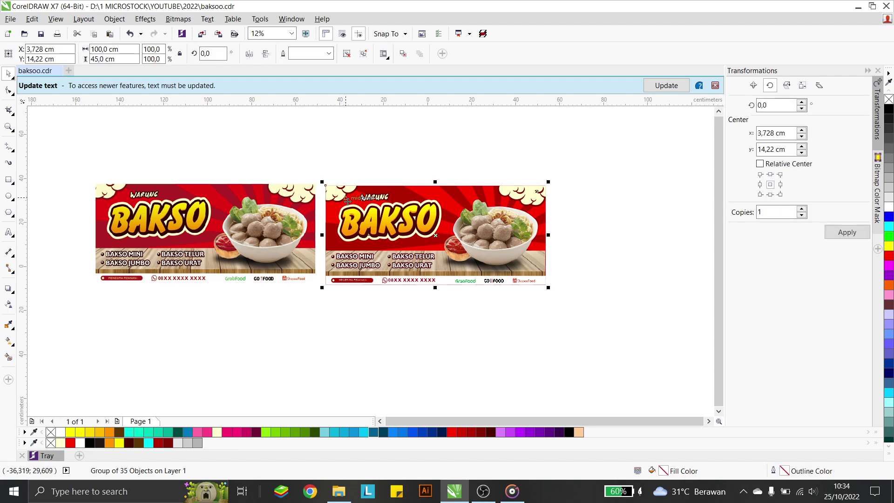
left_click(226, 212)
key("Delete")
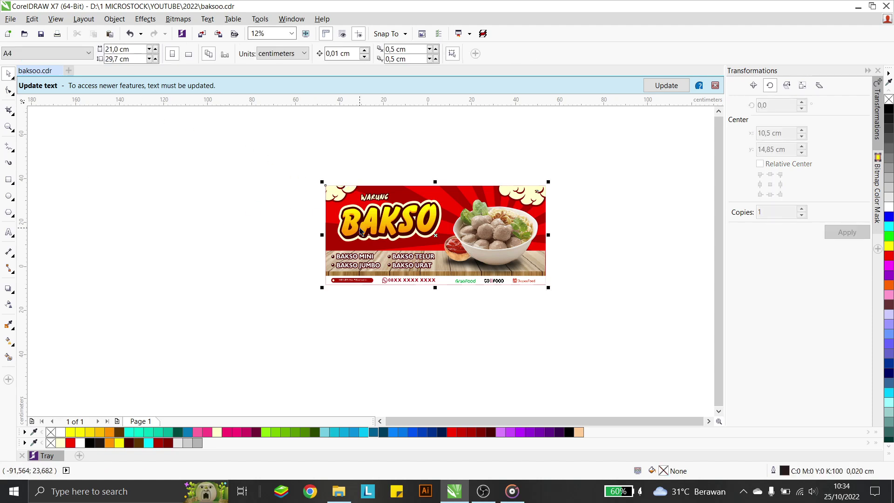
left_click_drag(373, 233, 256, 230)
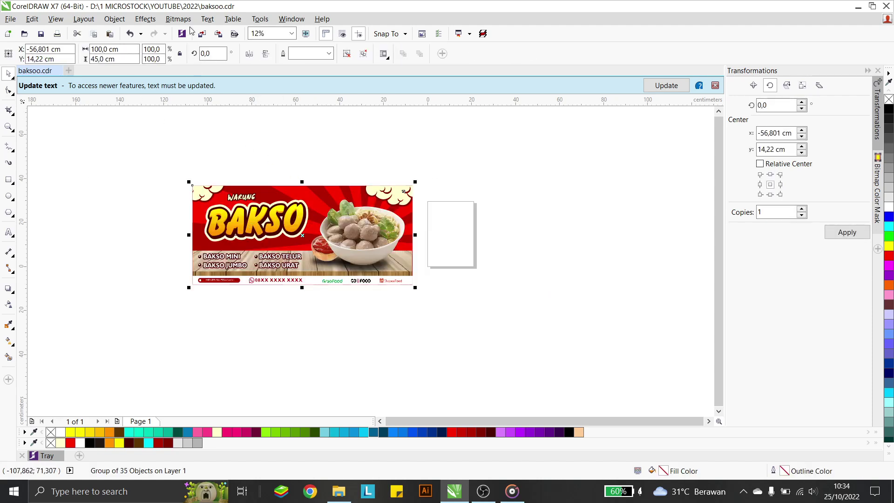
Step: Export only the selected banner as a PDF named baksoo3 in the cetak folder, with the page size set by the selected objects
left_click(218, 34)
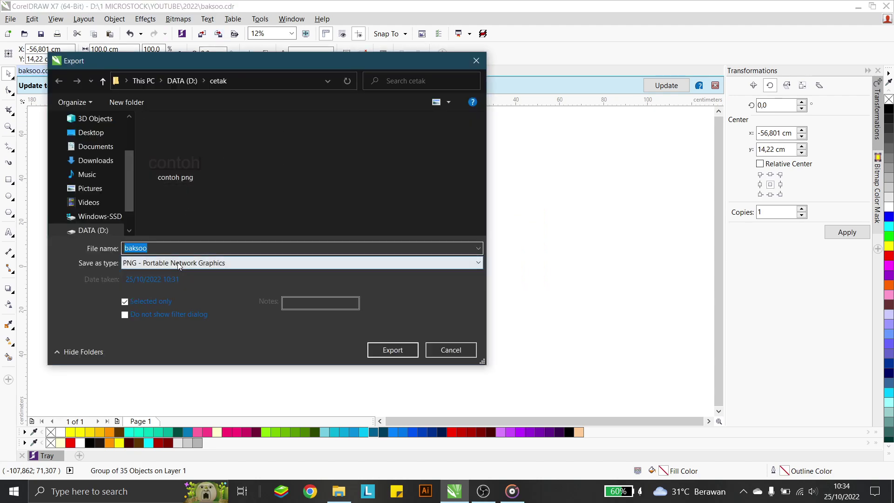
left_click(178, 264)
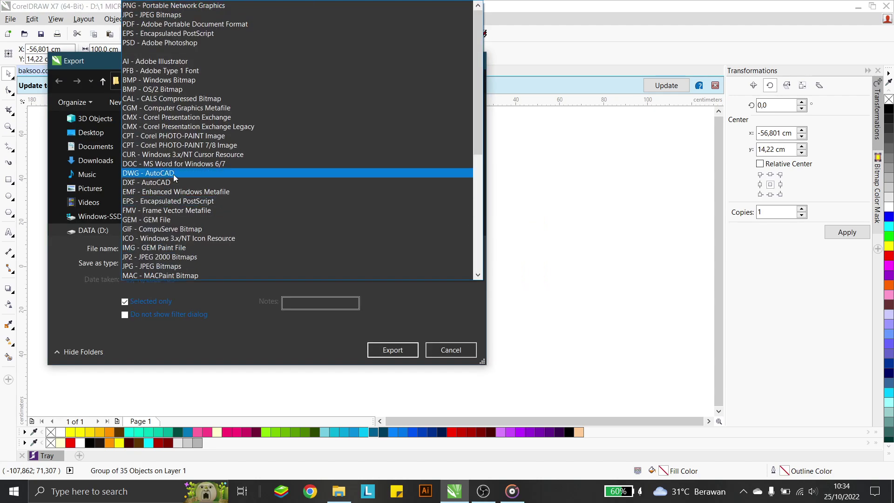
left_click(147, 26)
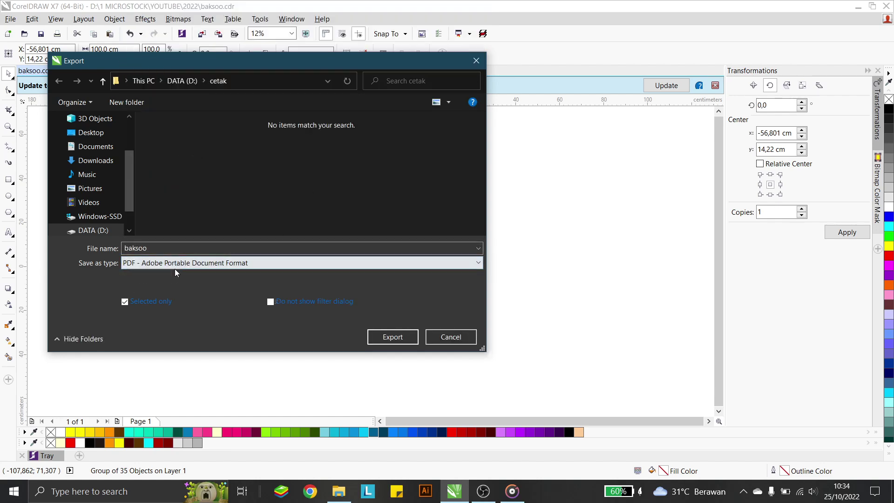
double_click(173, 253)
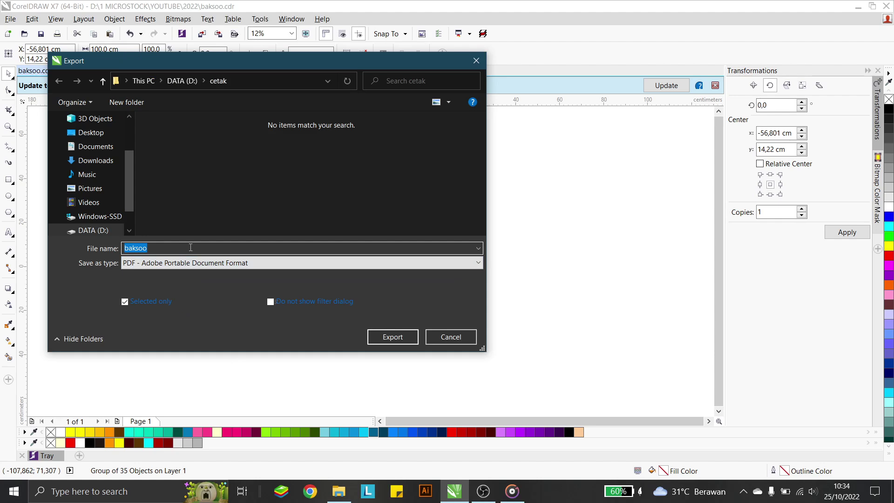
left_click(164, 246)
left_click(393, 336)
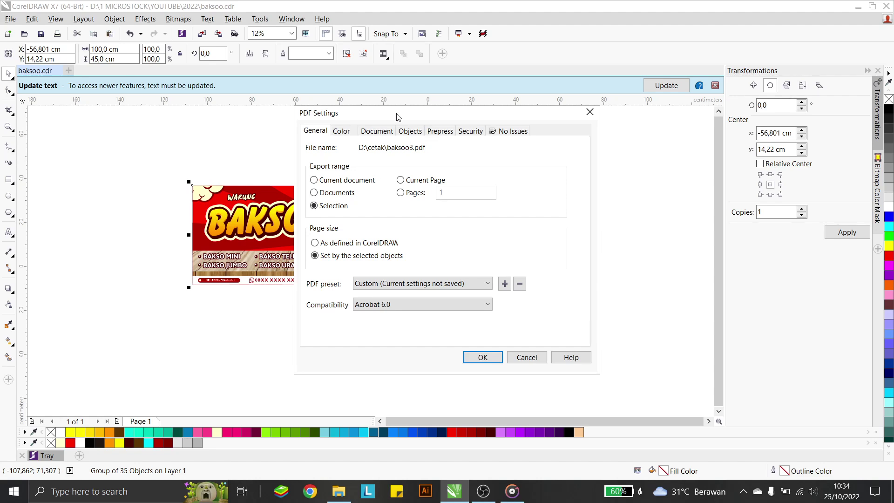
left_click_drag(397, 115, 362, 98)
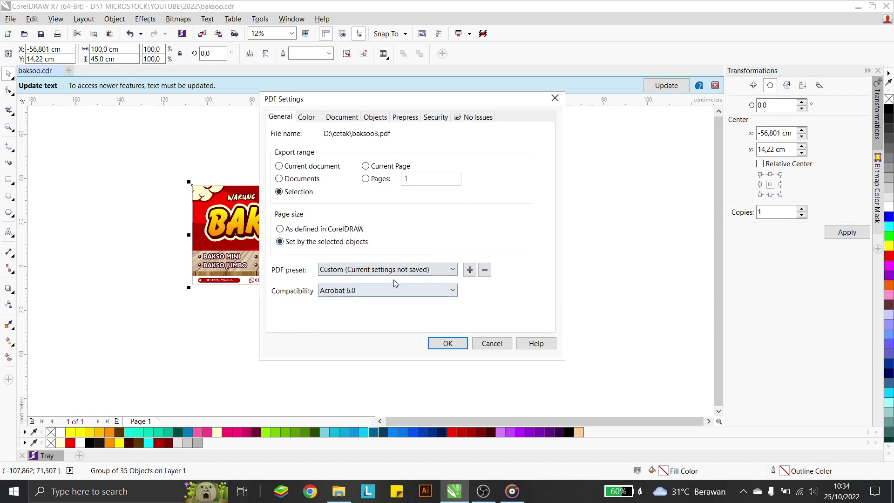
left_click(459, 341)
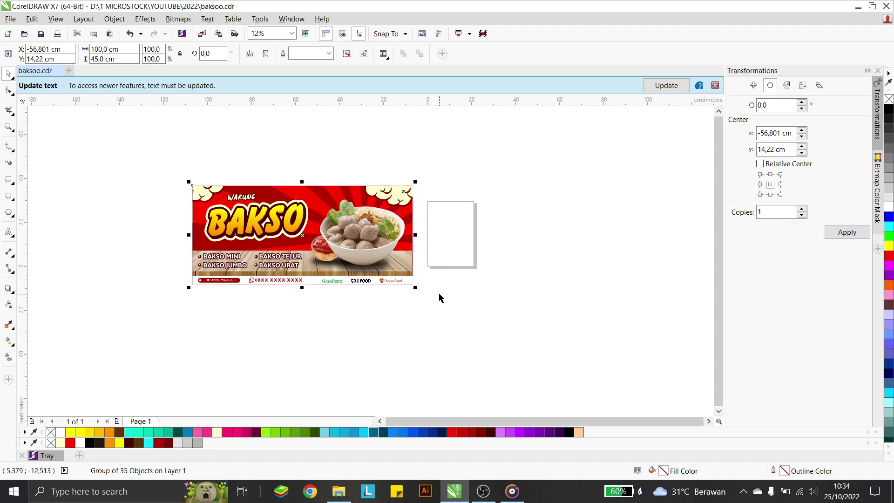
Step: Move the original banner about 50 cm to the right and import the baksoo image from the cetak folder below it
left_click_drag(353, 219, 463, 218)
left_click(338, 492)
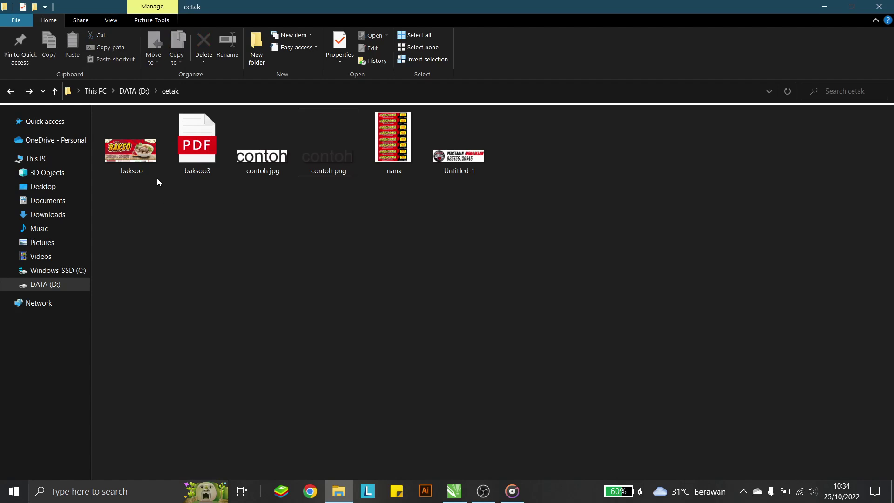
left_click(153, 161)
left_click(194, 212)
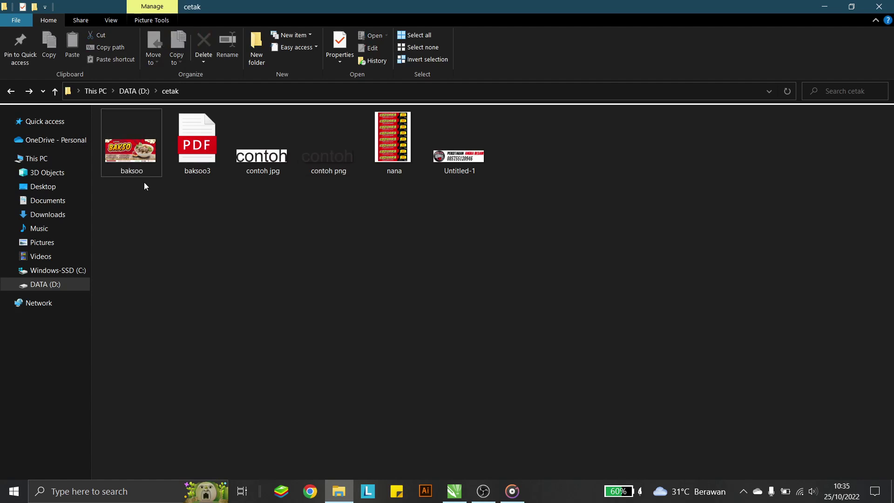
key("space")
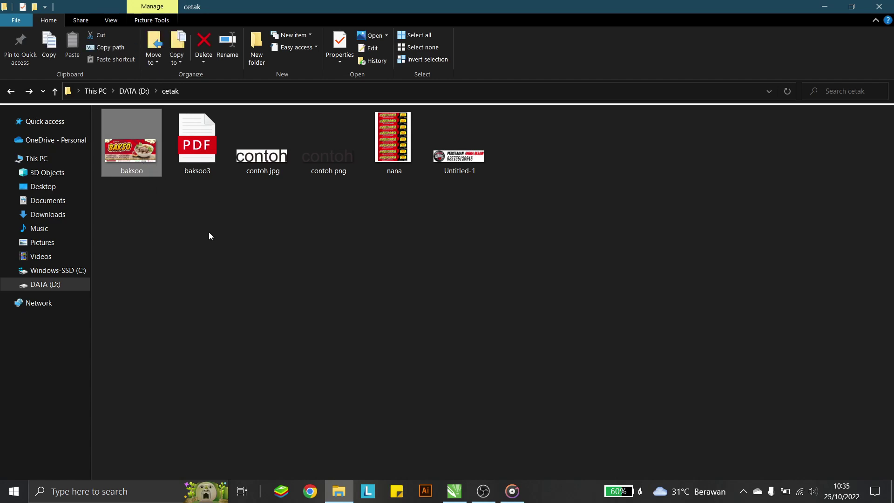
left_click(198, 140)
left_click_drag(131, 166, 410, 330)
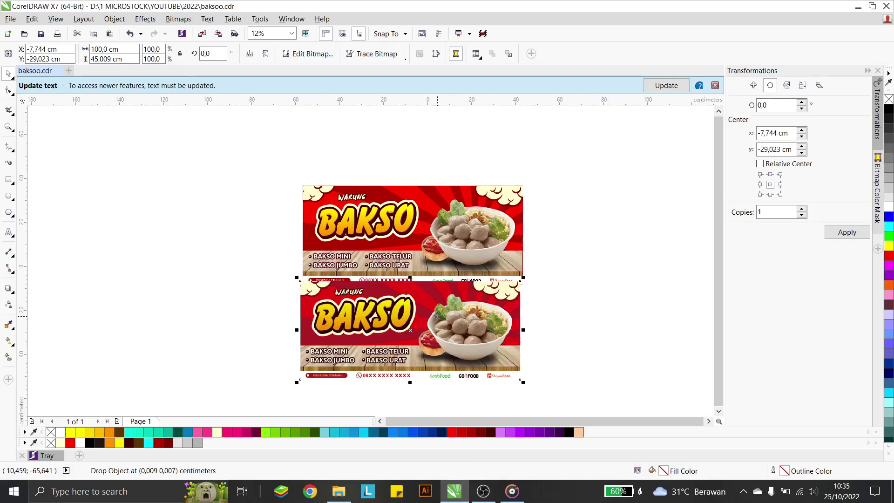
Step: Align the imported bitmap with the original banner on their vertical center line and compare the two designs up close
left_click(457, 261, "shift")
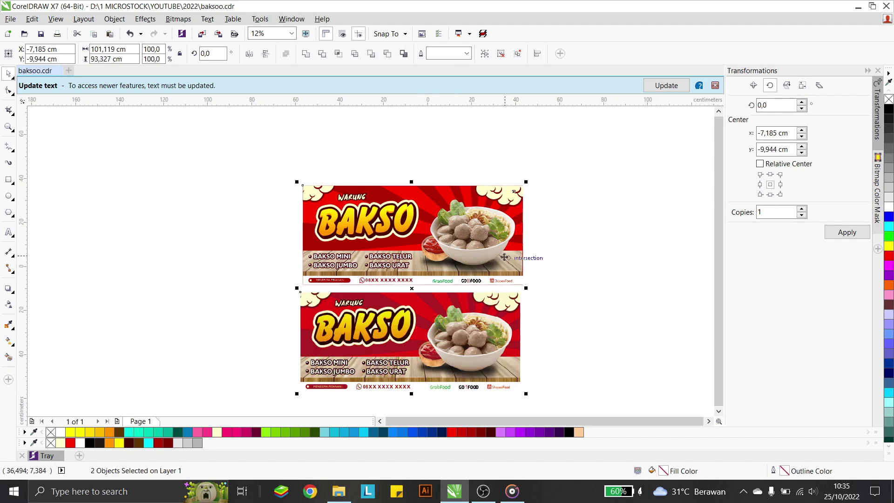
key("c")
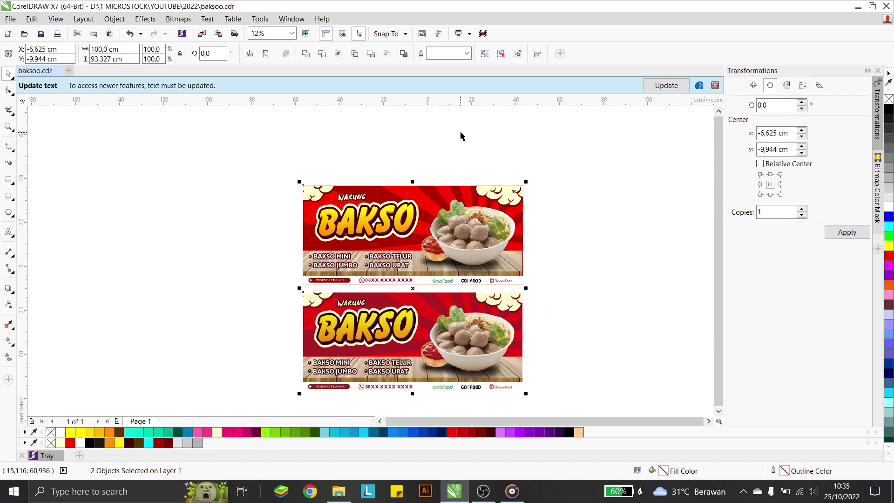
left_click(423, 309, "shift")
scroll(511, 339, "up", 1)
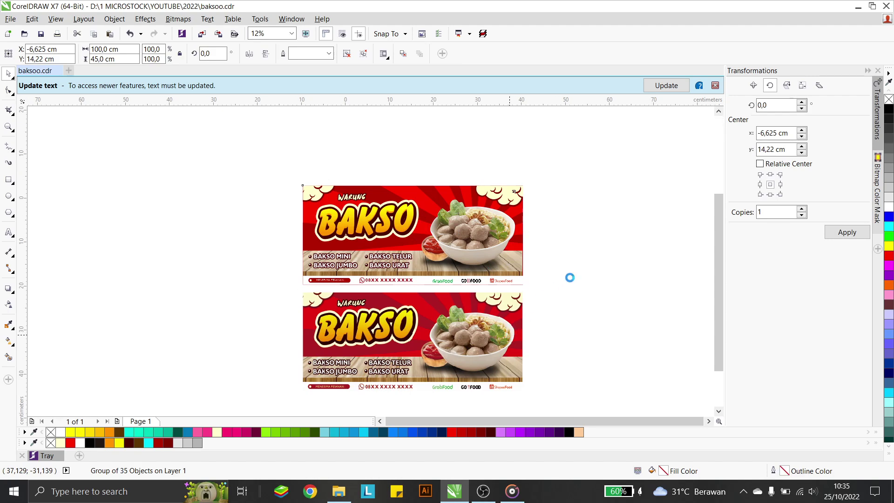
mouse_move(720, 212)
left_mouse_down()
mouse_move(720, 177)
mouse_move(719, 196)
left_mouse_up()
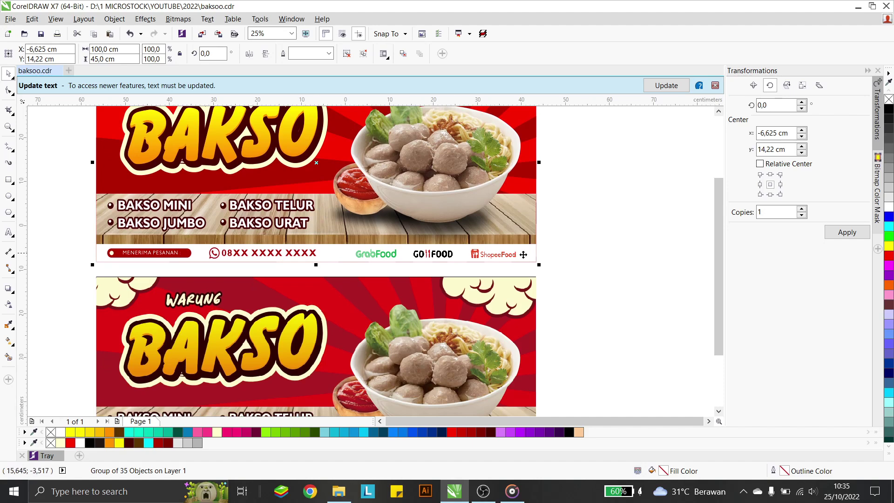
Step: Delete the imported banner bitmap below the original banner, leaving only the original design in the drawing
left_click(692, 245)
left_click_drag(717, 224, 702, 269)
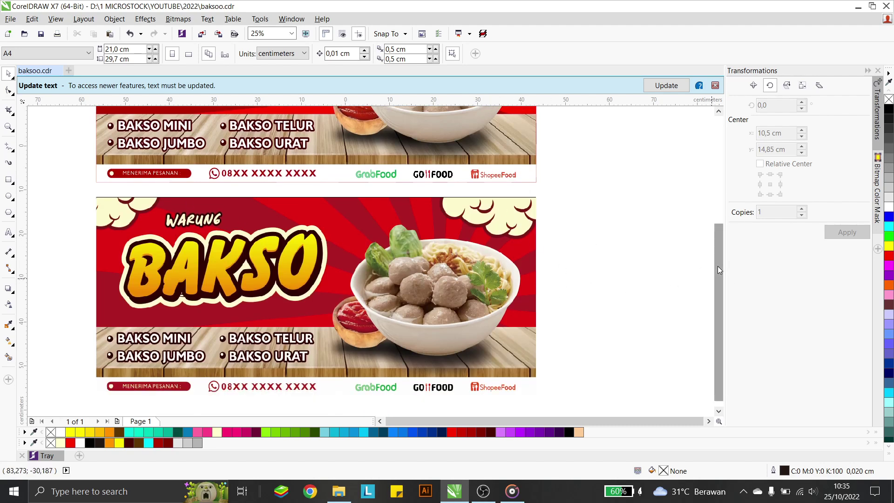
mouse_move(717, 266)
left_mouse_down()
mouse_move(712, 191)
mouse_move(726, 279)
left_mouse_up()
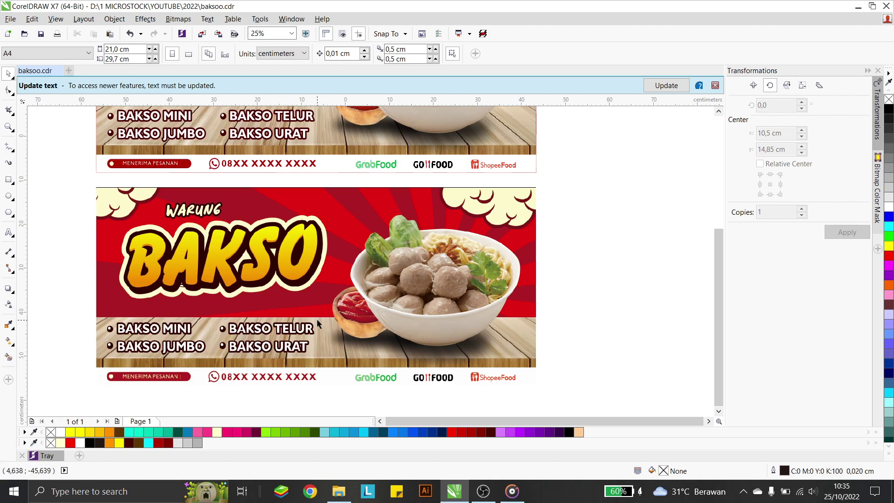
left_click(153, 249)
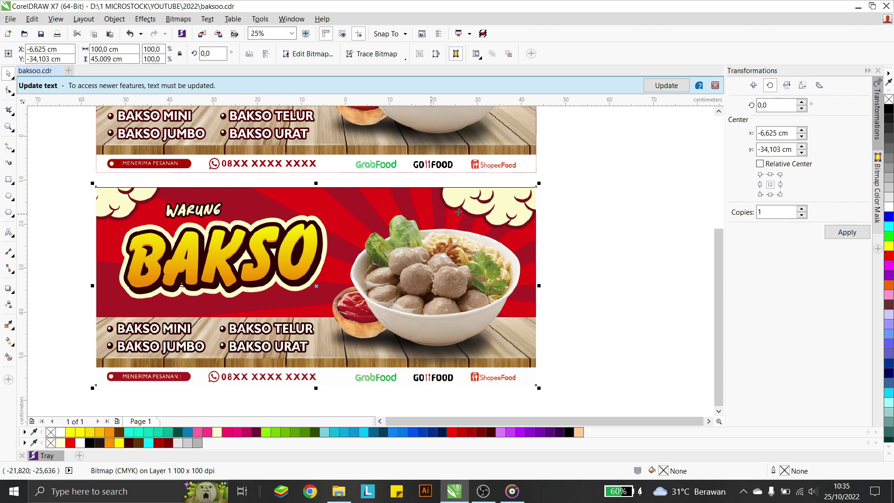
key("Delete")
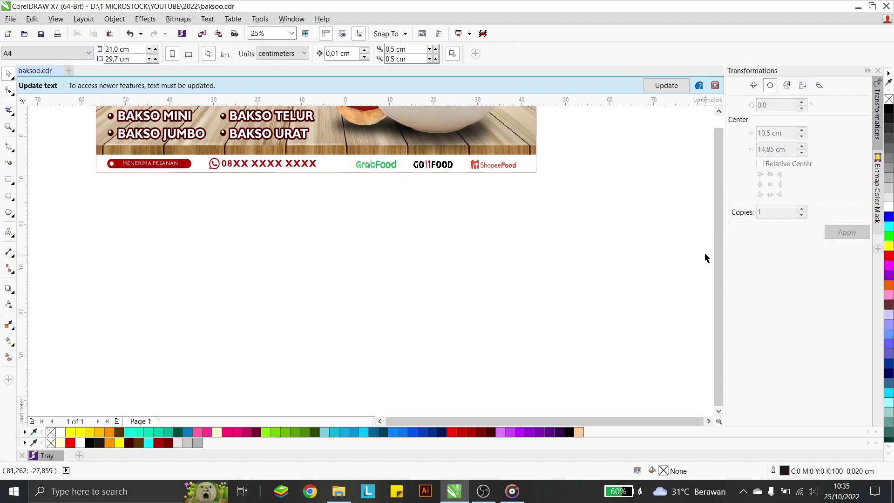
left_click_drag(718, 225, 722, 113)
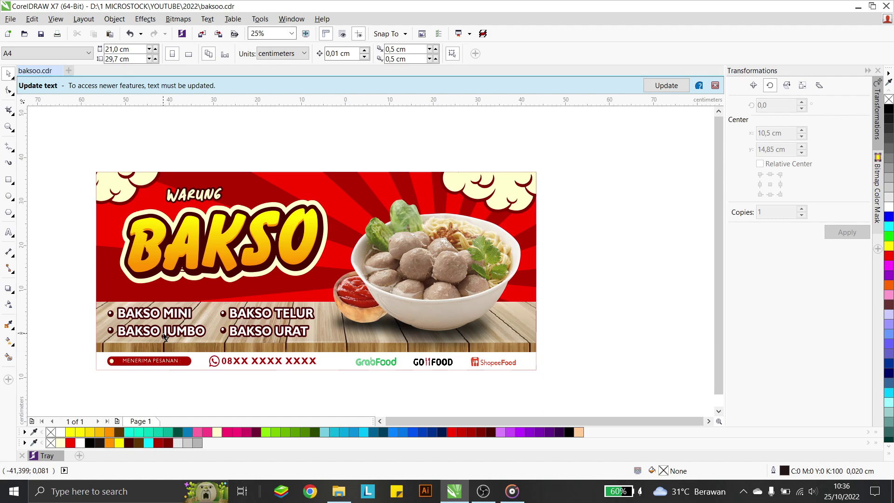
left_click(484, 492)
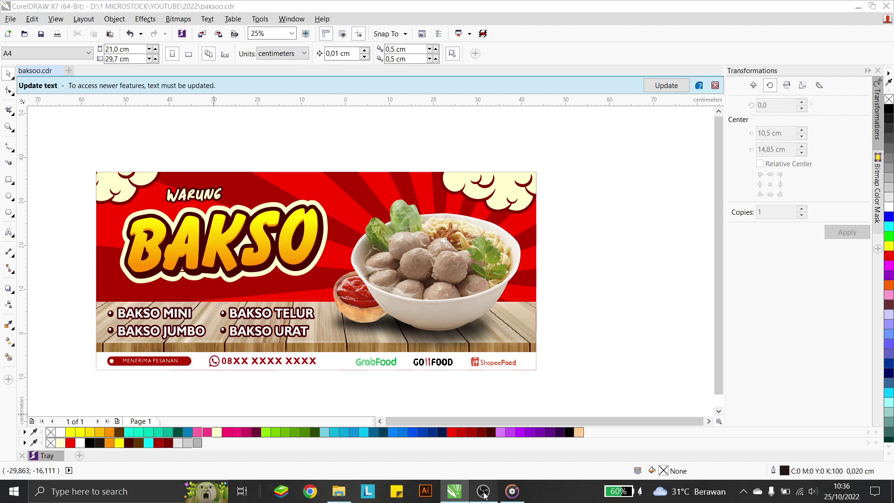